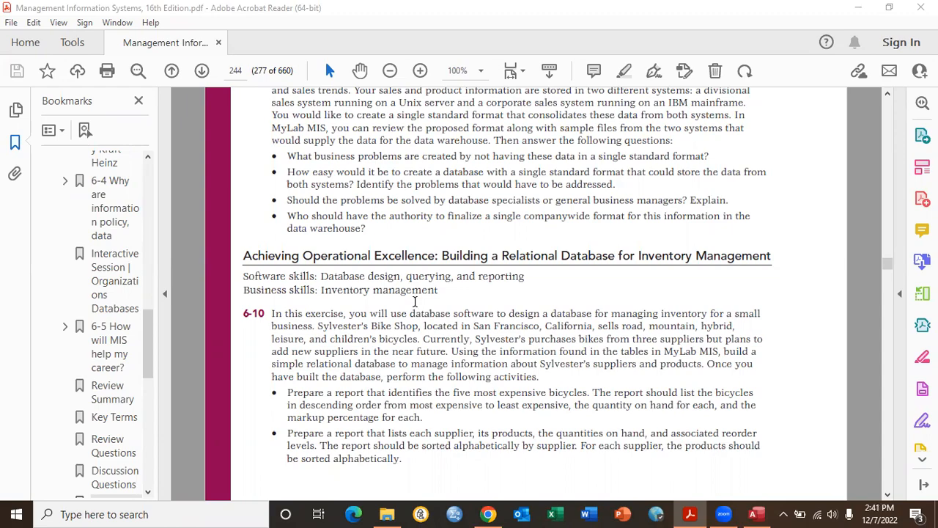
Step: Switch to Access and open Product_table and Supplier_table to examine their fields and records
{"action": "left_click", "coordinate": [755, 514]}
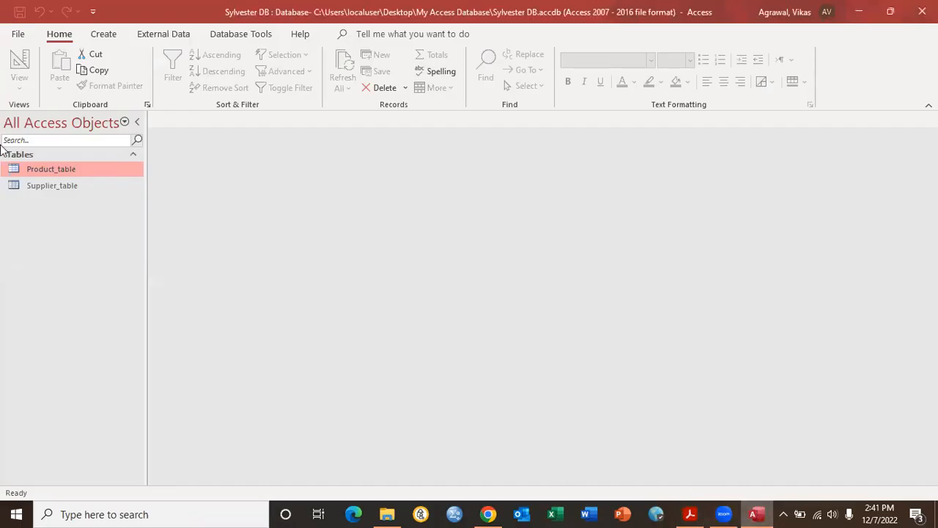
{"action": "double_click", "coordinate": [54, 169]}
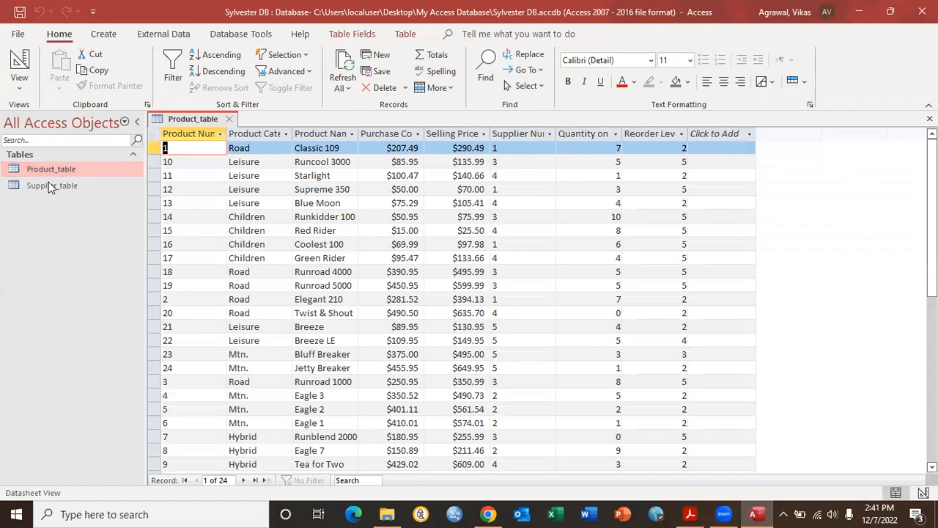
{"action": "double_click", "coordinate": [46, 185]}
{"action": "left_click", "coordinate": [207, 120]}
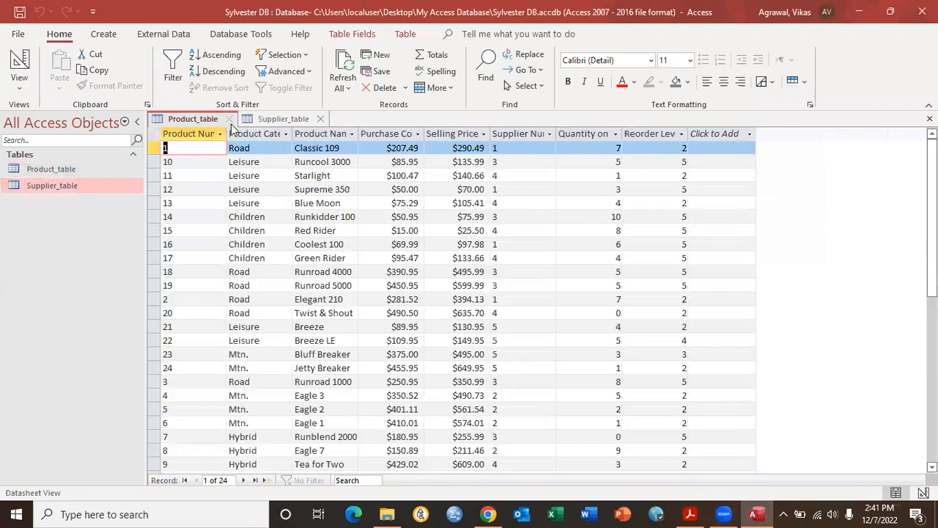
{"action": "left_click", "coordinate": [283, 121]}
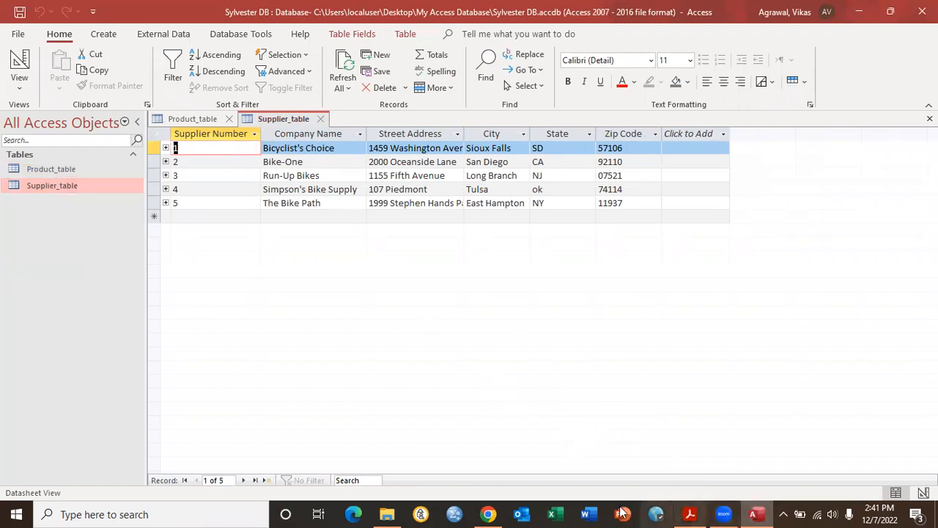
Step: Reread the exercise 6-10 report requirements in the Acrobat PDF, then close both open tables in Access
{"action": "left_click", "coordinate": [692, 513]}
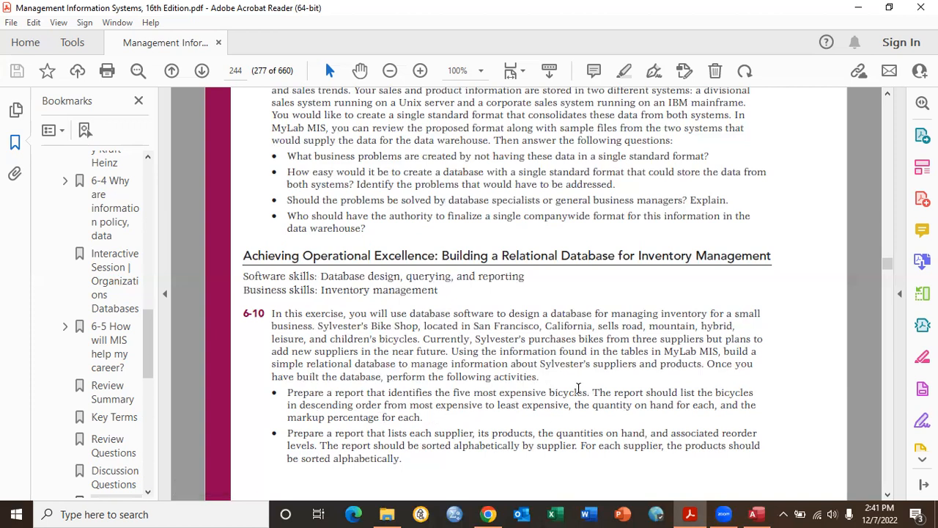
{"action": "left_click", "coordinate": [756, 514]}
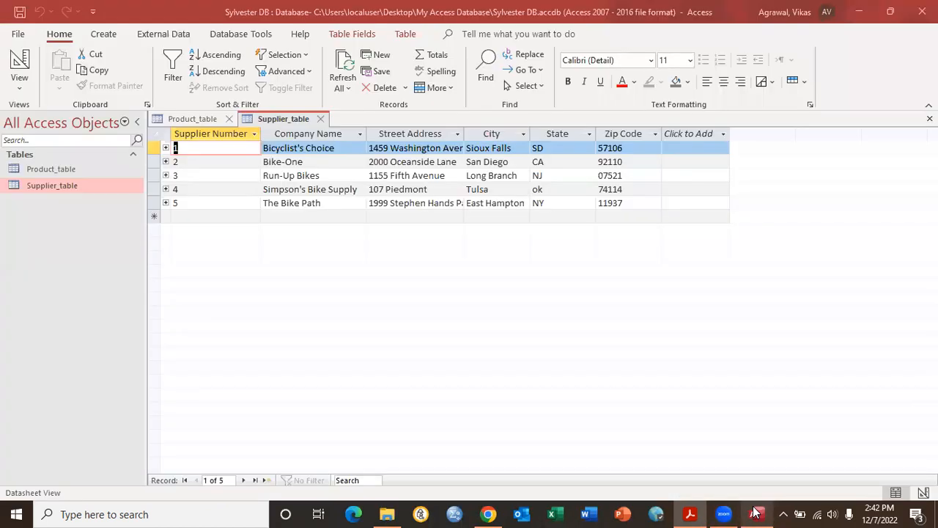
{"action": "left_click", "coordinate": [320, 119]}
{"action": "left_click", "coordinate": [229, 118]}
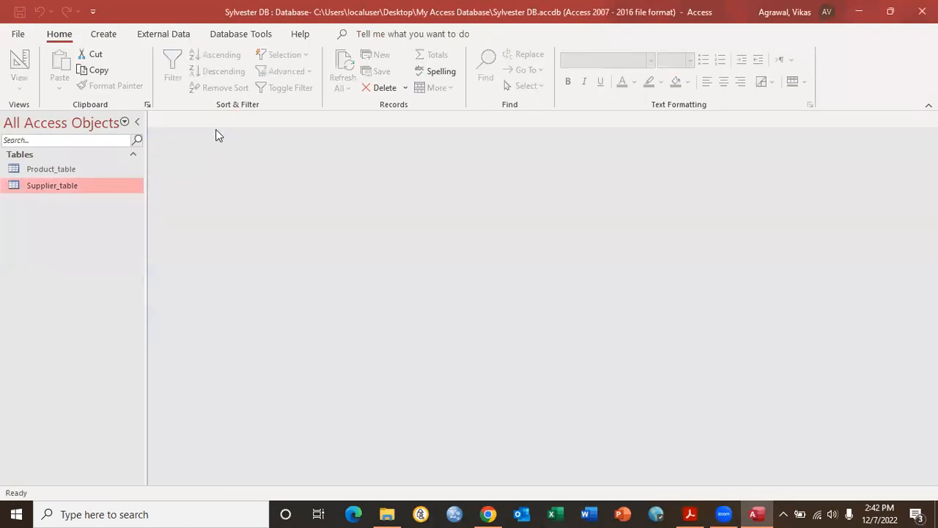
Step: Create a new query in design view with Product_table as its source
{"action": "left_click", "coordinate": [101, 35]}
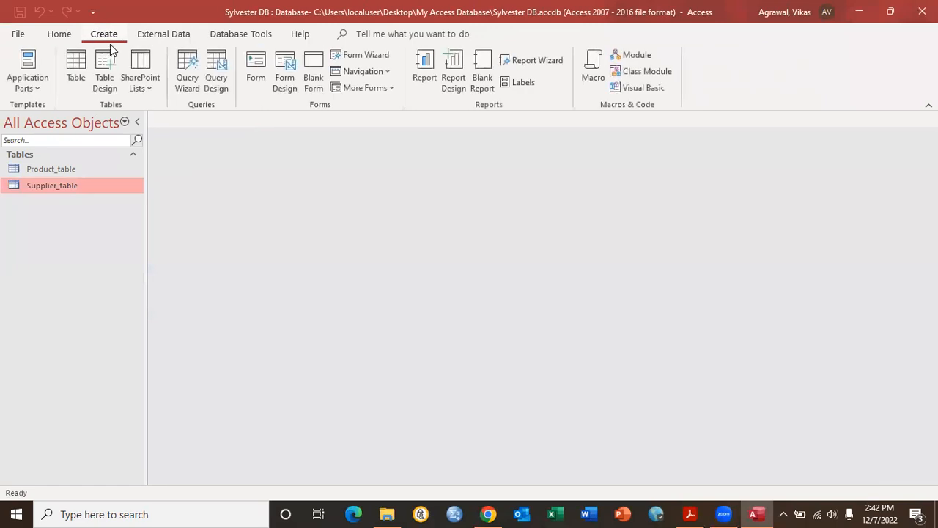
{"action": "left_click", "coordinate": [218, 65]}
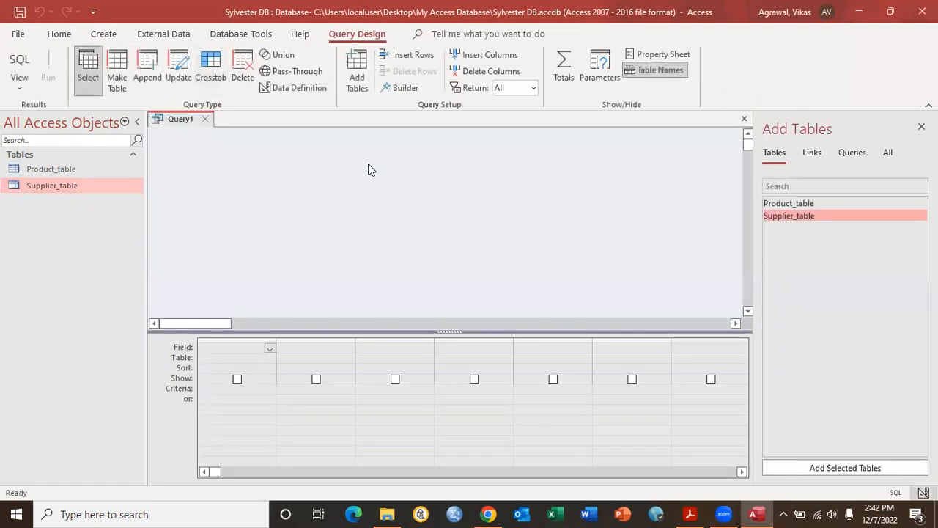
{"action": "double_click", "coordinate": [782, 204]}
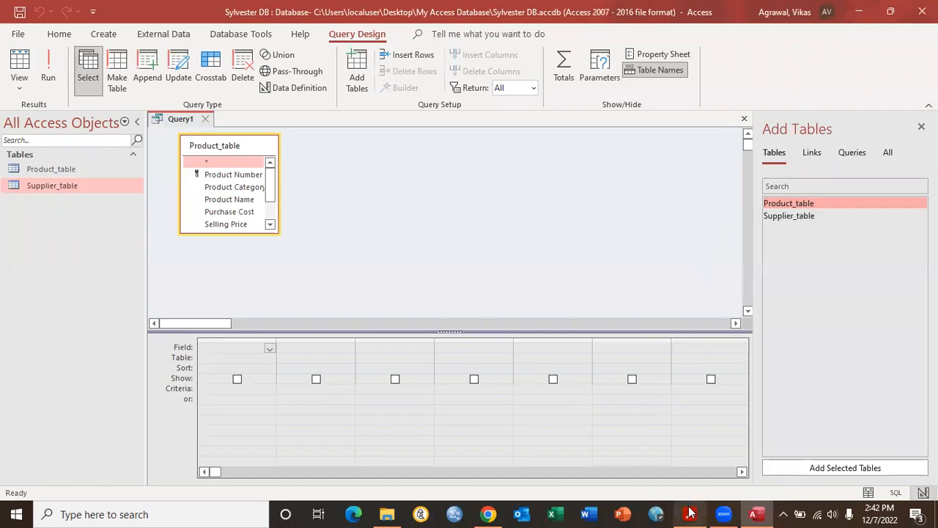
Step: After checking the PDF, enlarge the Product_table field list and add Product Number, Product Category, Product Name, Selling Price and Quantity on Hand to the query
{"action": "left_click", "coordinate": [689, 513]}
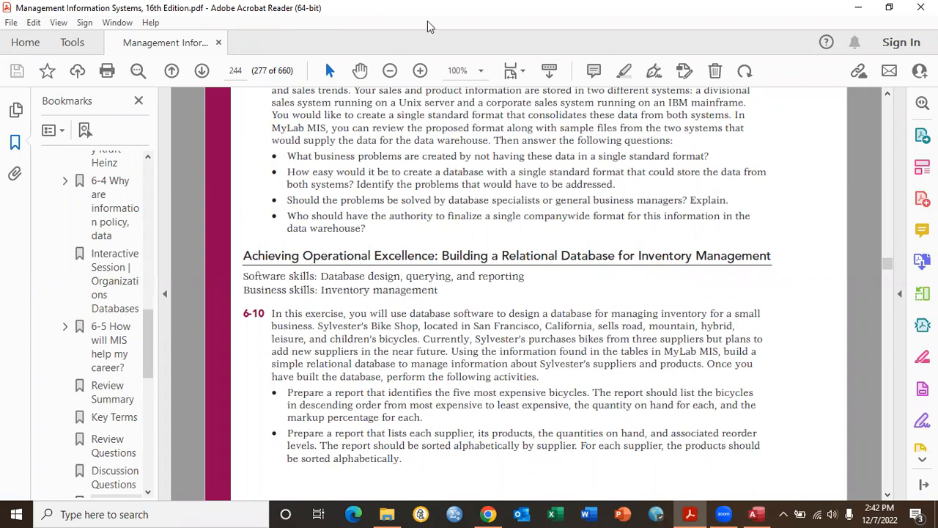
{"action": "key", "text": "alt+Tab"}
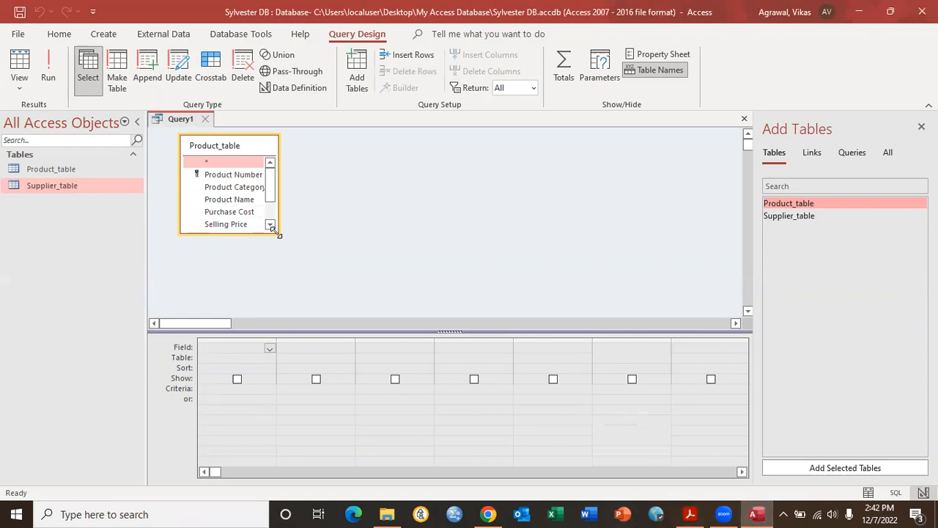
{"action": "left_click_drag", "start_coordinate": [279, 235], "coordinate": [351, 272]}
{"action": "double_click", "coordinate": [231, 178]}
{"action": "double_click", "coordinate": [250, 188]}
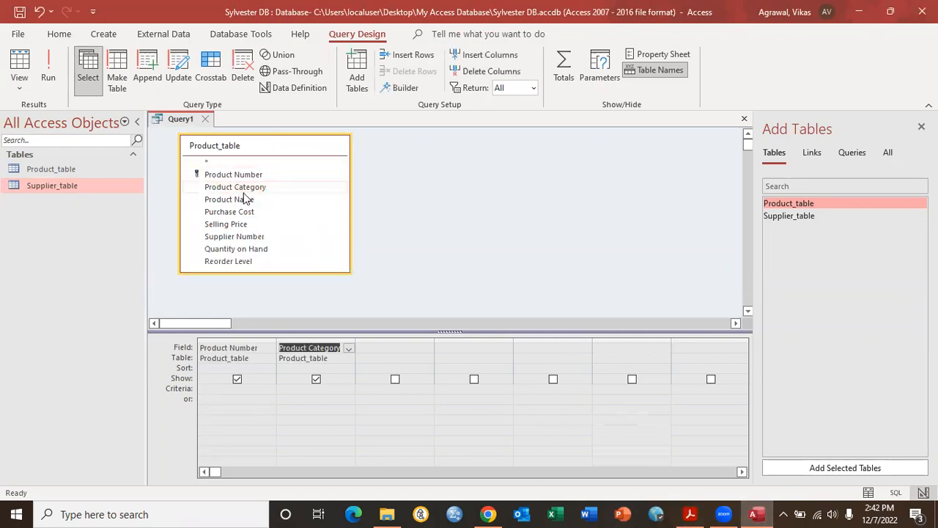
{"action": "double_click", "coordinate": [246, 199]}
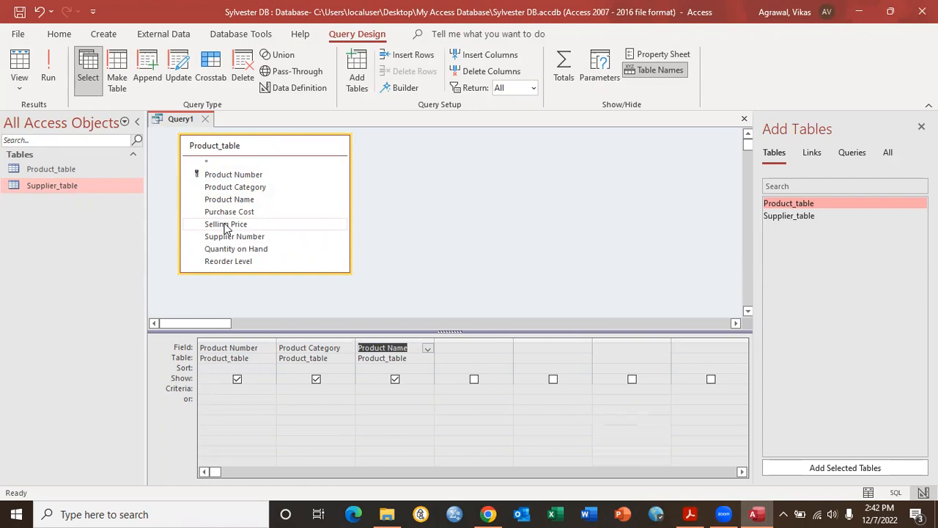
{"action": "double_click", "coordinate": [225, 225]}
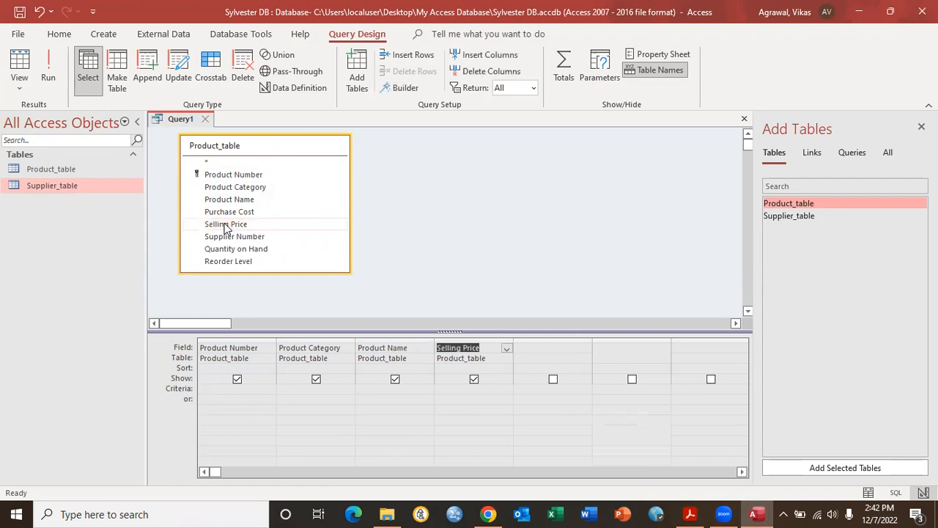
{"action": "double_click", "coordinate": [255, 249]}
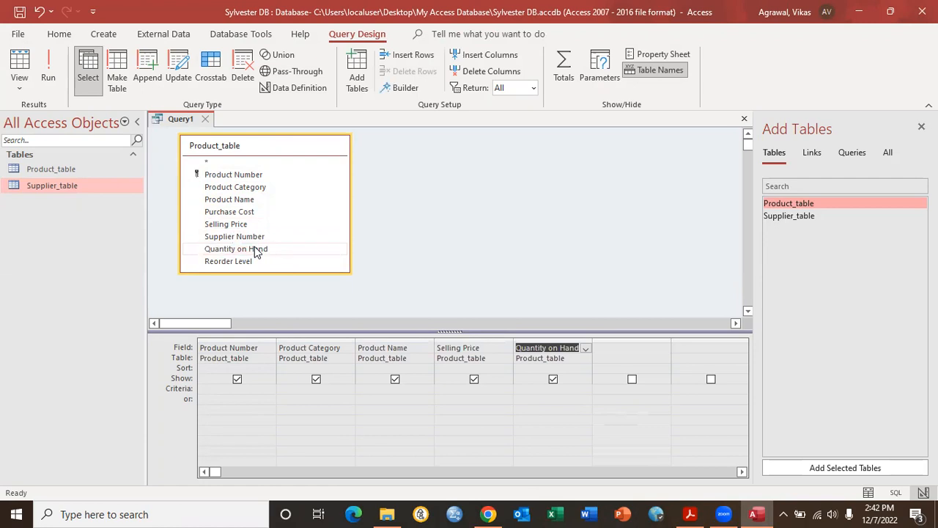
Step: Recheck the report requirements in the Acrobat PDF, then return to Access and run the query
{"action": "left_click", "coordinate": [695, 513]}
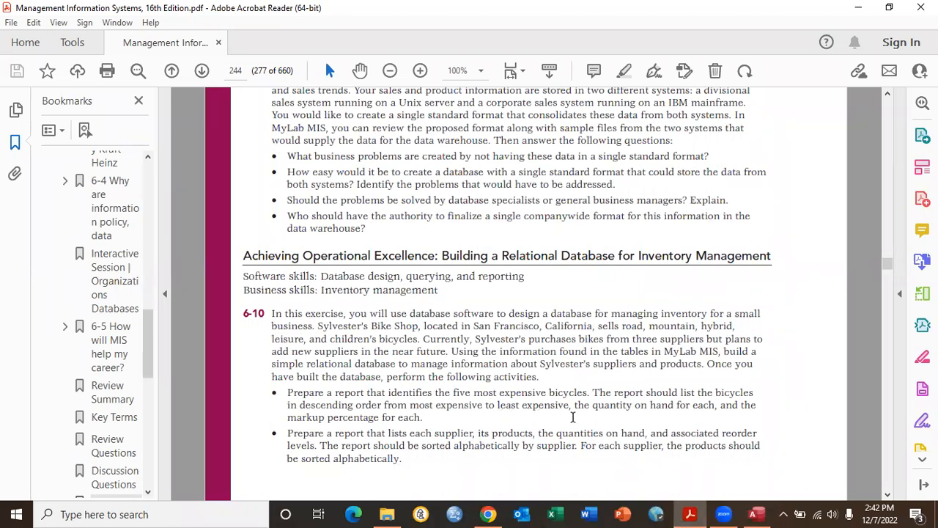
{"action": "left_click", "coordinate": [758, 513]}
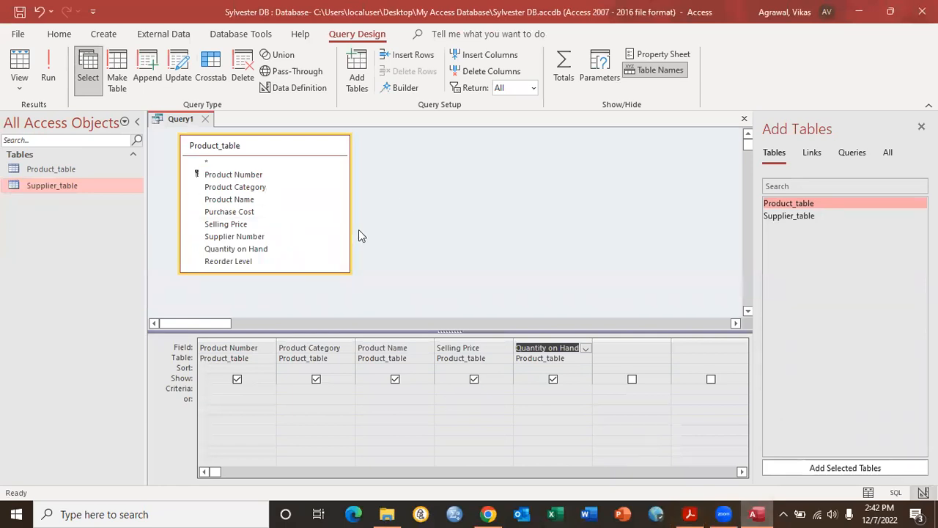
{"action": "left_click", "coordinate": [48, 71]}
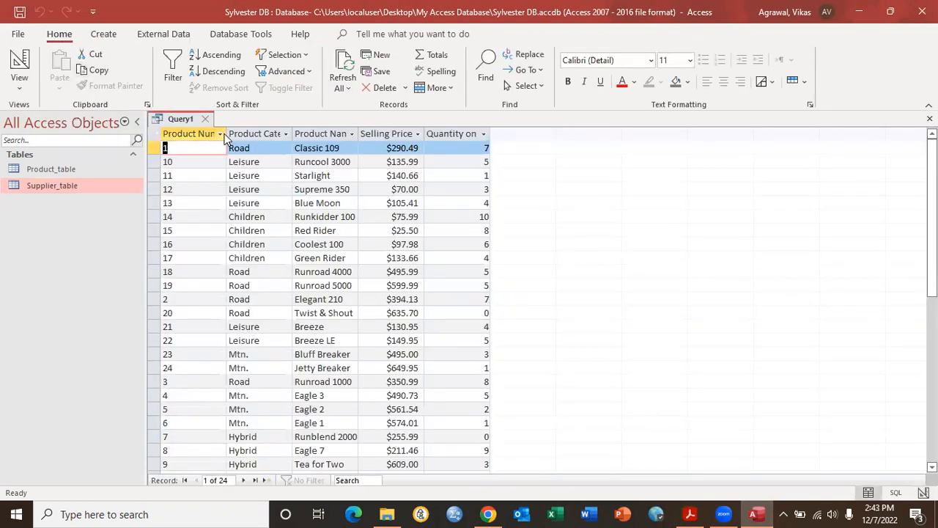
Step: Widen the Product Number, Product Category and Product Name columns in the query results to fit their full headings
{"action": "left_click_drag", "start_coordinate": [225, 133], "coordinate": [265, 133]}
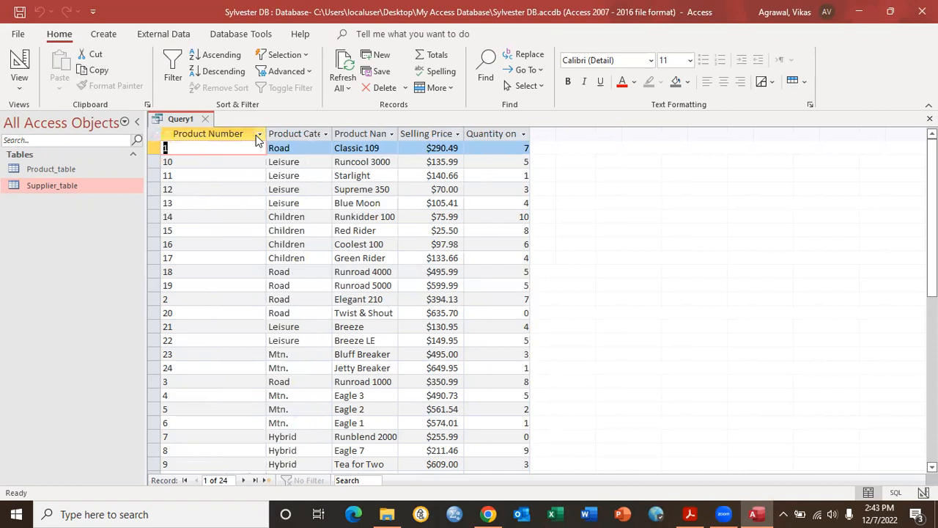
{"action": "left_click", "coordinate": [156, 134]}
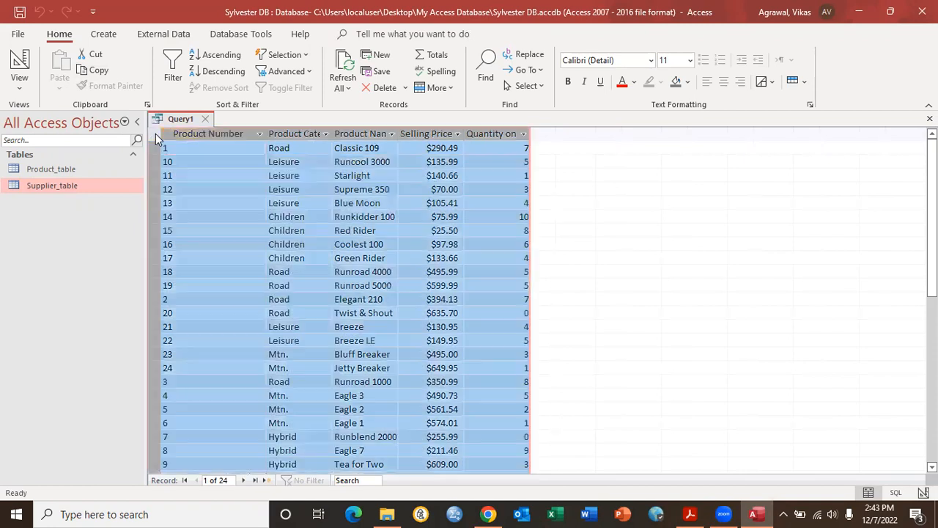
{"action": "left_click", "coordinate": [330, 134]}
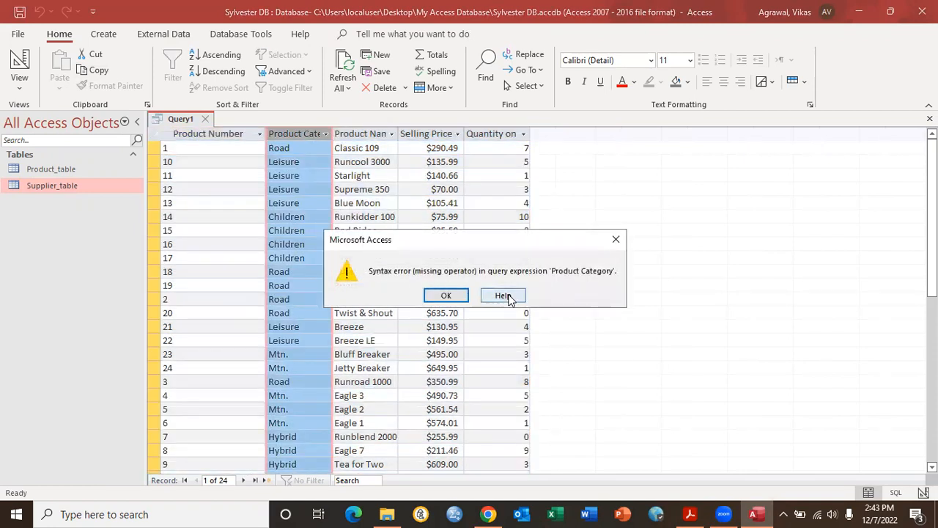
{"action": "left_click", "coordinate": [447, 295]}
{"action": "left_click", "coordinate": [562, 266]}
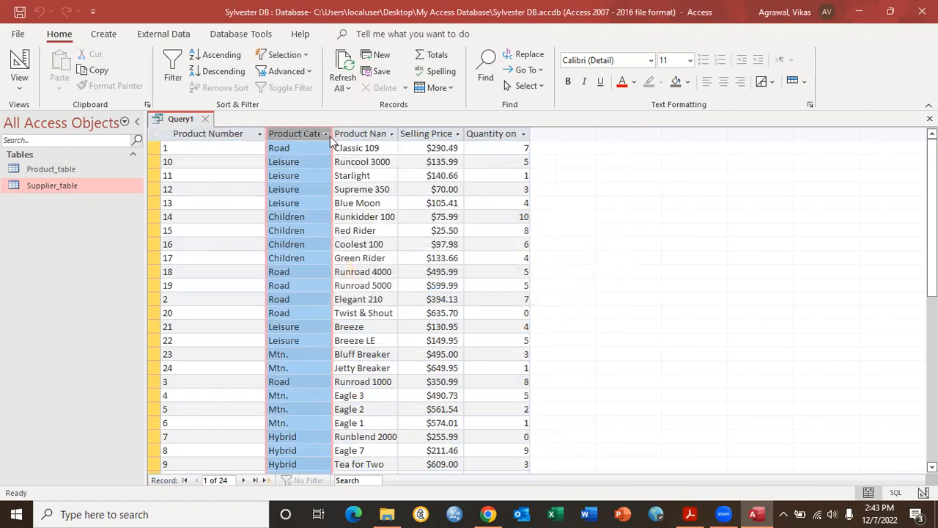
{"action": "left_click_drag", "start_coordinate": [331, 134], "coordinate": [361, 134]}
{"action": "left_click_drag", "start_coordinate": [430, 134], "coordinate": [469, 136]}
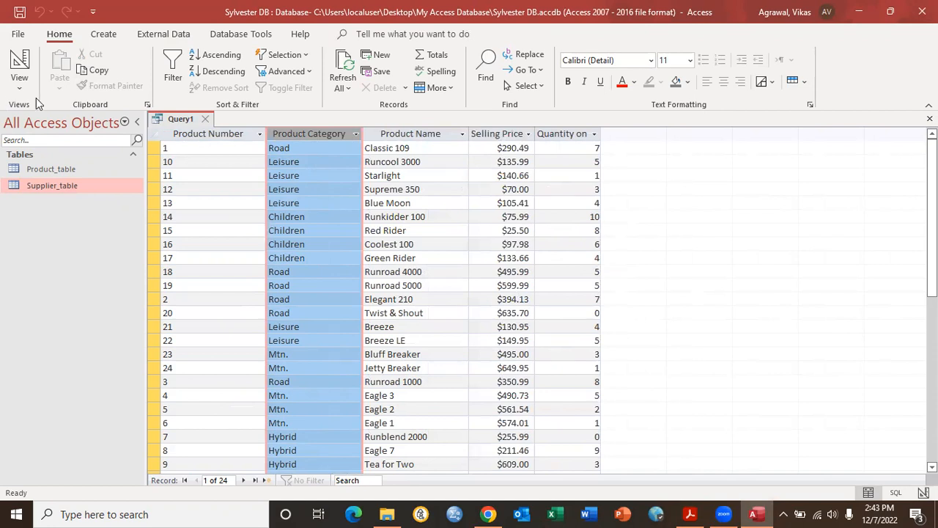
Step: Insert the Purchase Cost field before Selling Price in the query design and run the query
{"action": "left_click", "coordinate": [13, 63]}
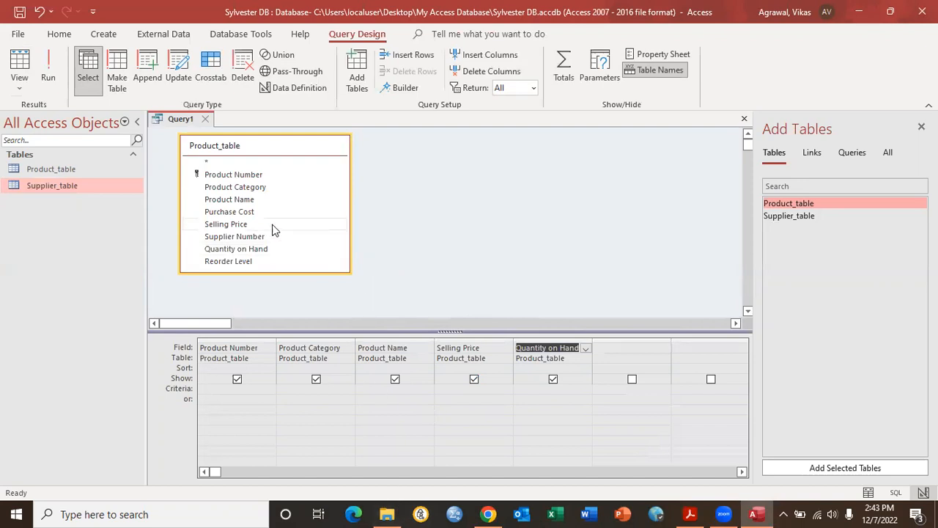
{"action": "left_click_drag", "start_coordinate": [247, 212], "coordinate": [441, 343]}
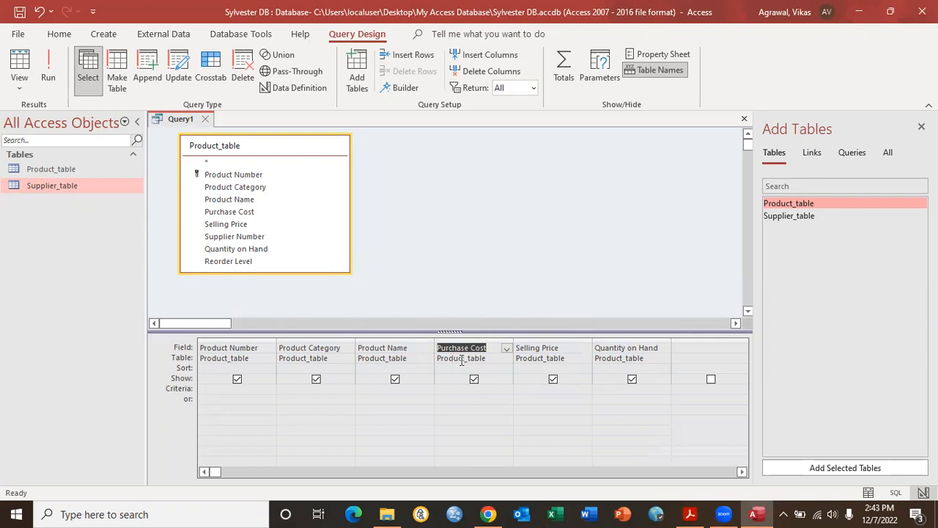
{"action": "left_click", "coordinate": [534, 367]}
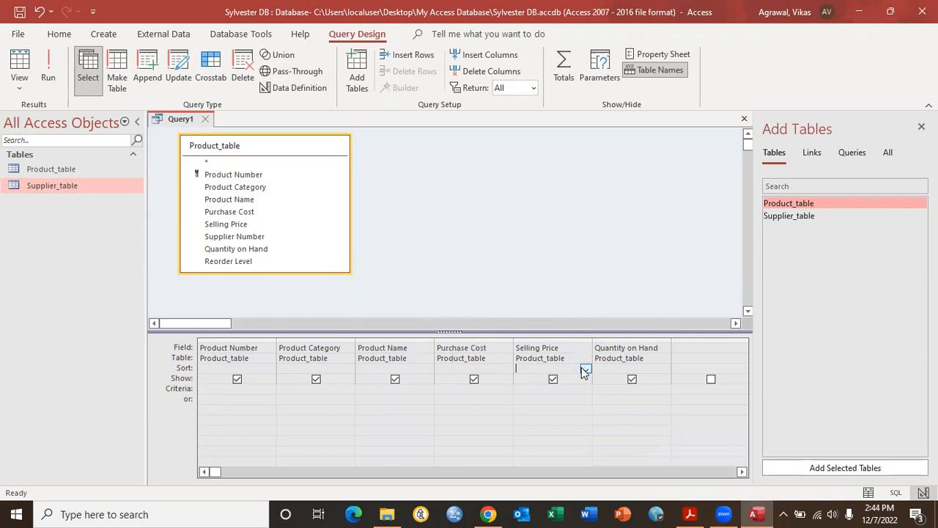
{"action": "left_click", "coordinate": [49, 66]}
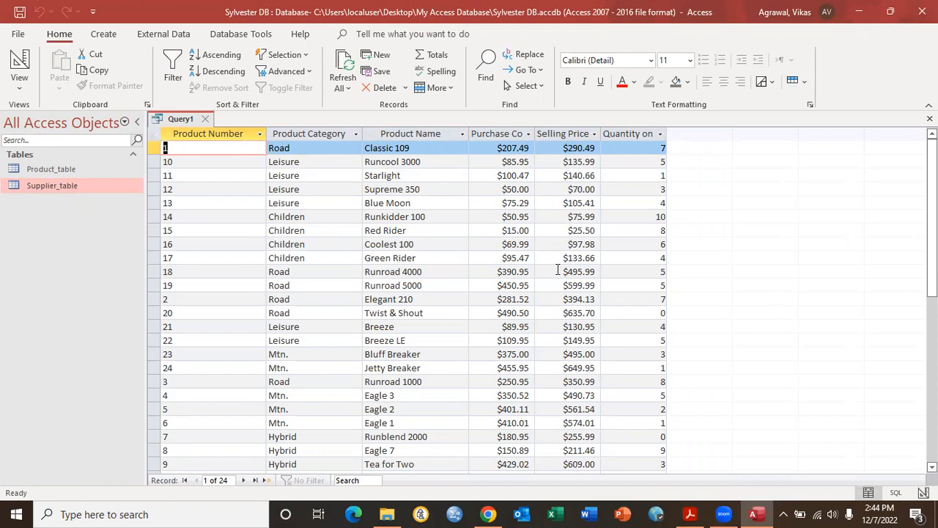
Step: Sort the query by Selling Price in descending order and limit the returned records to 5
{"action": "left_click", "coordinate": [20, 65]}
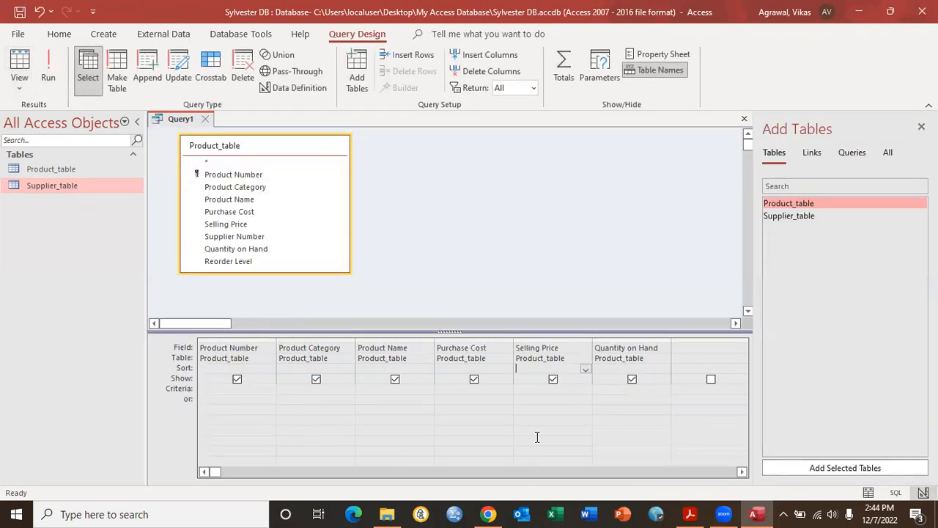
{"action": "left_click", "coordinate": [585, 369]}
{"action": "left_click", "coordinate": [555, 389]}
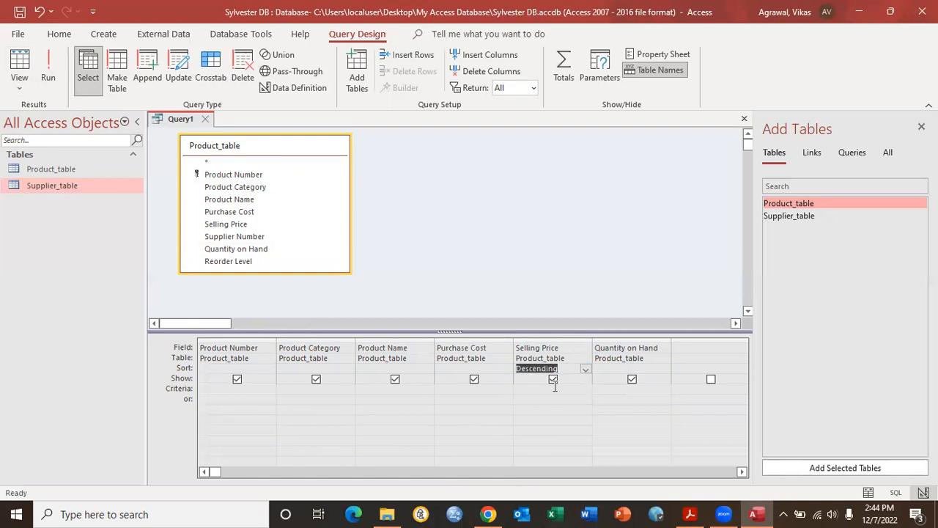
{"action": "left_click", "coordinate": [533, 88]}
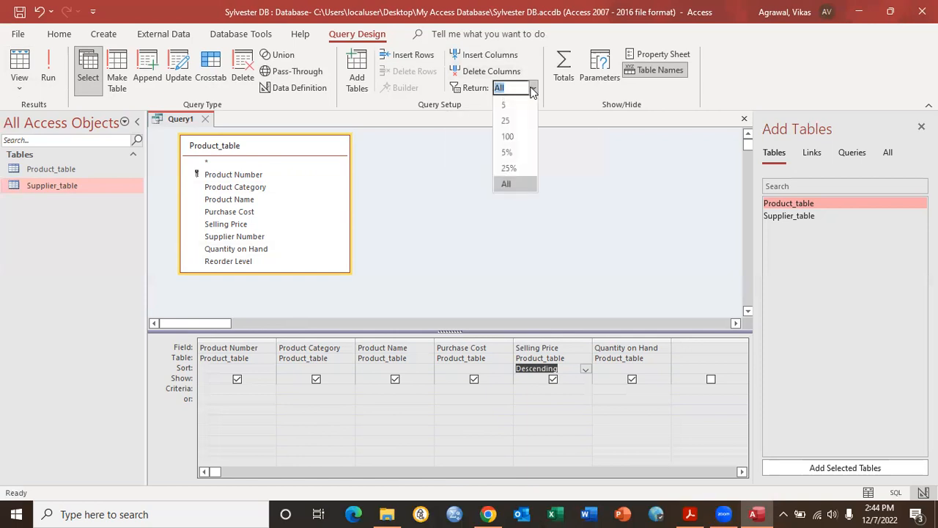
{"action": "left_click", "coordinate": [509, 107]}
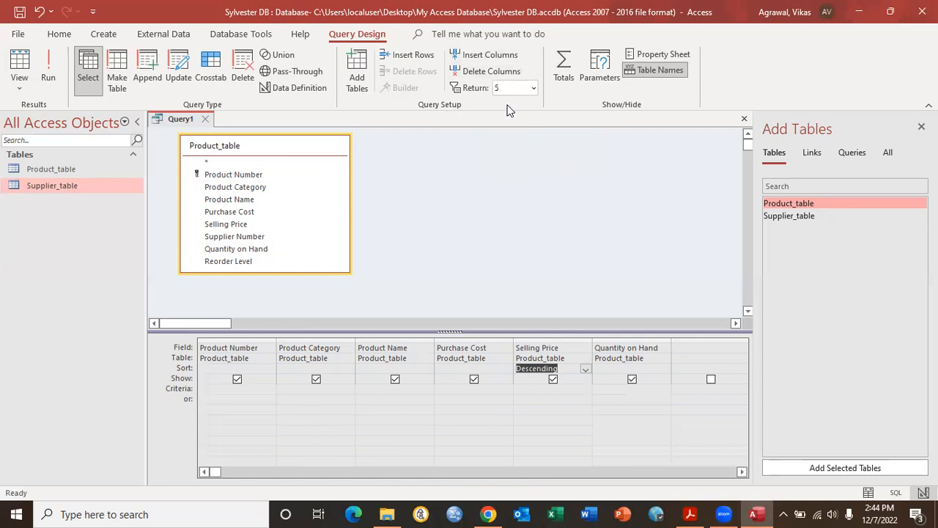
Step: Set the query to return 6 records and run it
{"action": "left_click", "coordinate": [507, 88]}
{"action": "type", "text": "6"}
{"action": "left_click", "coordinate": [47, 69]}
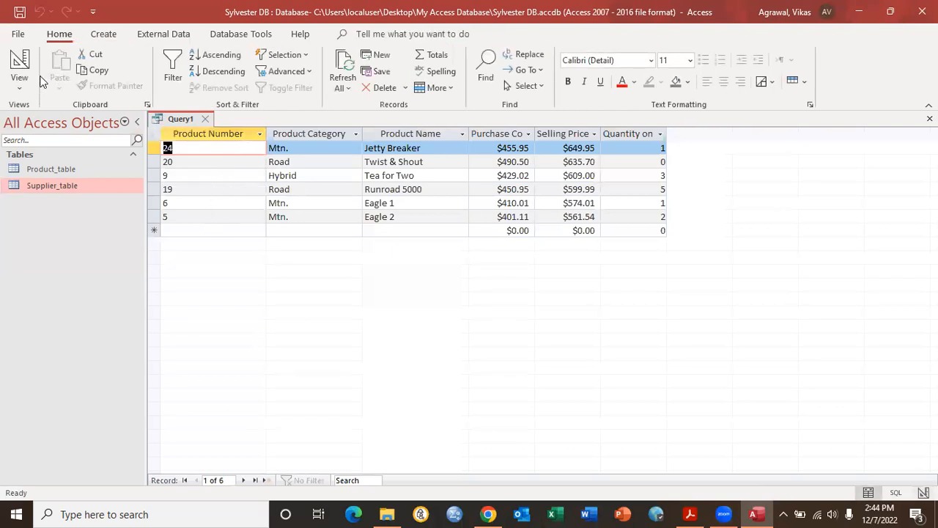
Step: Set the query to return only the top 5 records, run it and reopen its design
{"action": "left_click", "coordinate": [20, 64]}
{"action": "left_click", "coordinate": [499, 88]}
{"action": "type", "text": "5"}
{"action": "left_click", "coordinate": [49, 67]}
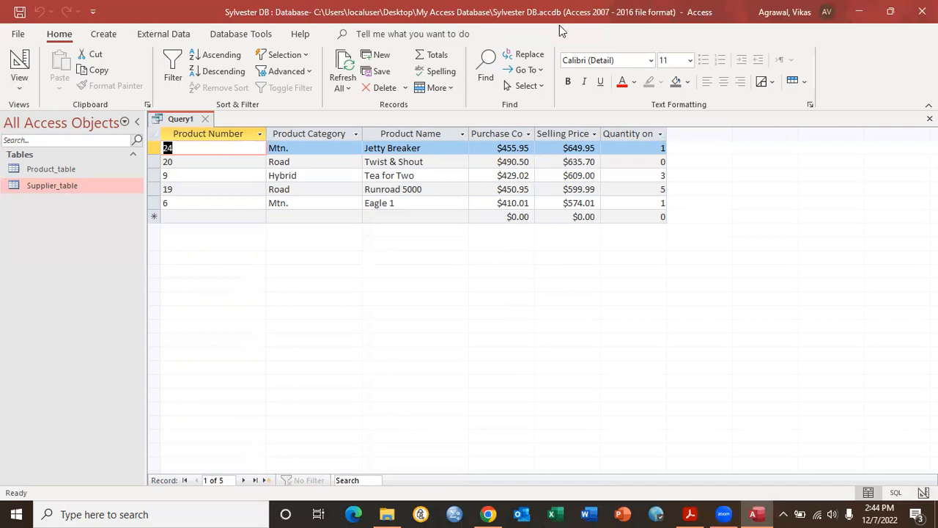
{"action": "left_click", "coordinate": [21, 62]}
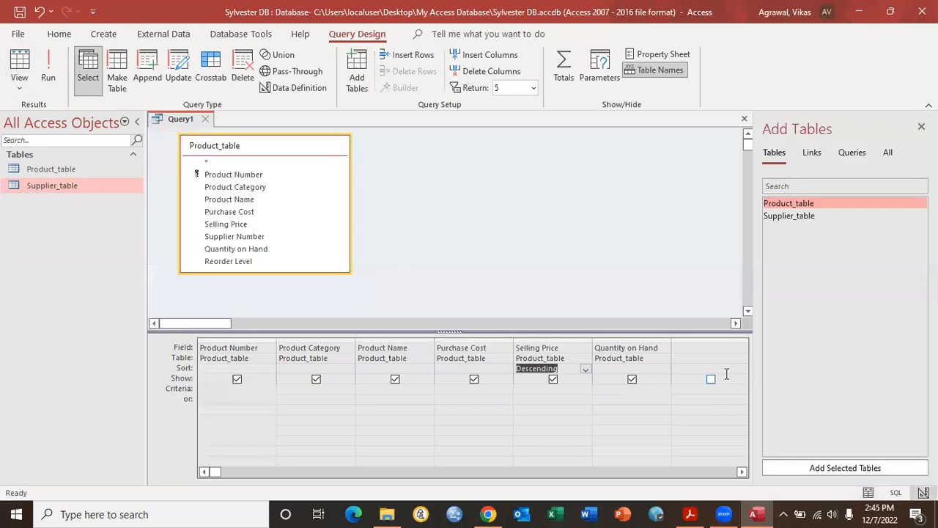
Step: Start an expression in the blank column after Quantity on Hand using the Expression Builder: % Markup: [Selling Price] -
{"action": "left_click", "coordinate": [687, 351]}
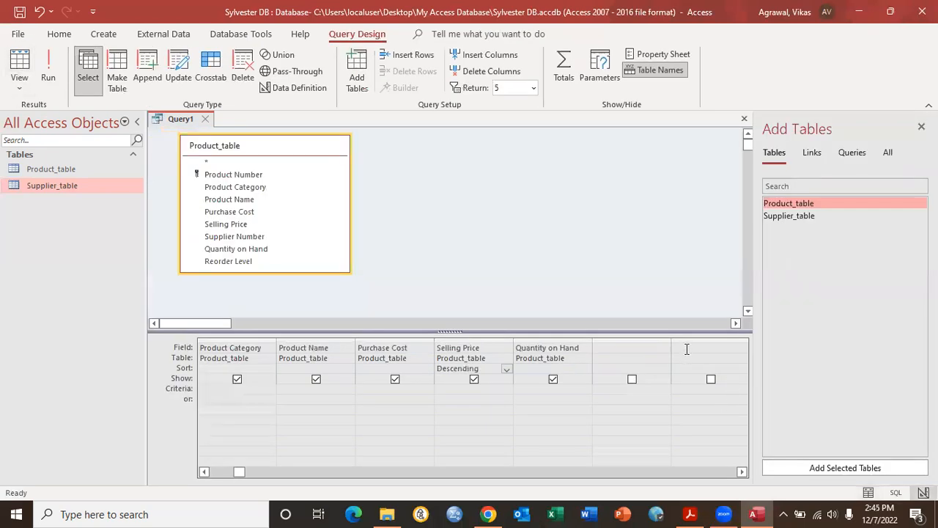
{"action": "right_click", "coordinate": [604, 347]}
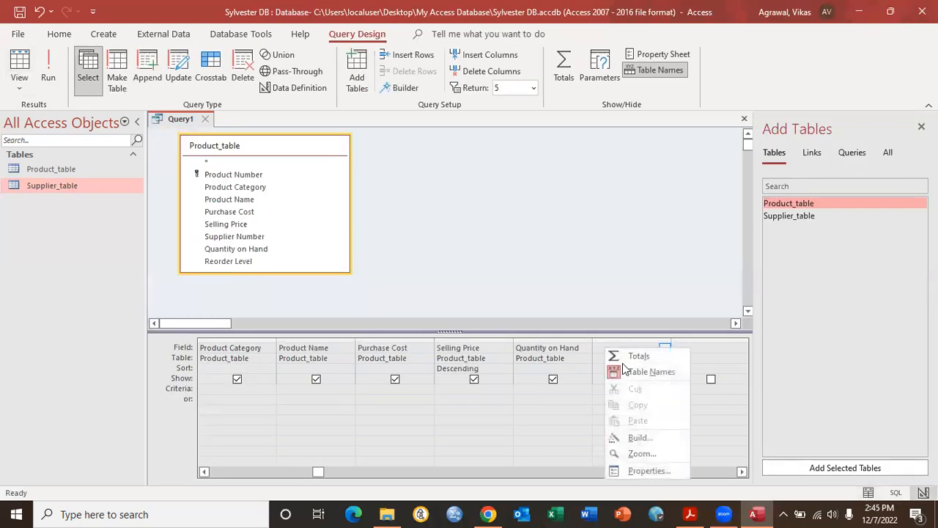
{"action": "left_click", "coordinate": [638, 439]}
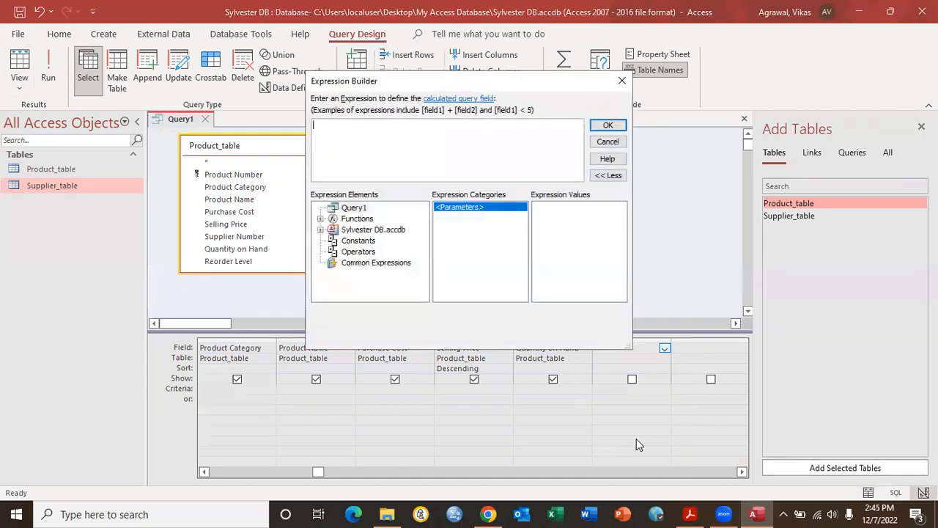
{"action": "type", "text": "% Markup:"}
{"action": "type", "text": "["}
{"action": "left_click_drag", "start_coordinate": [627, 343], "coordinate": [720, 349]}
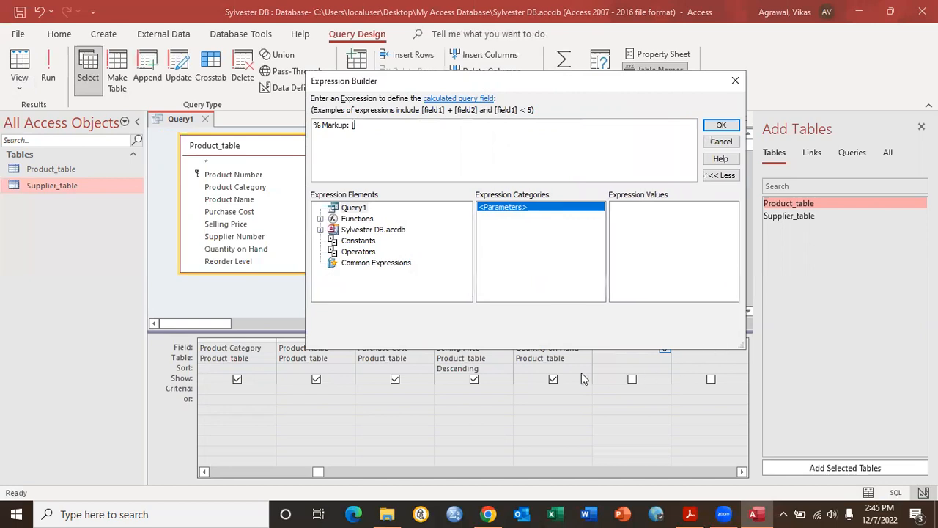
{"action": "left_click_drag", "start_coordinate": [442, 82], "coordinate": [405, 53]}
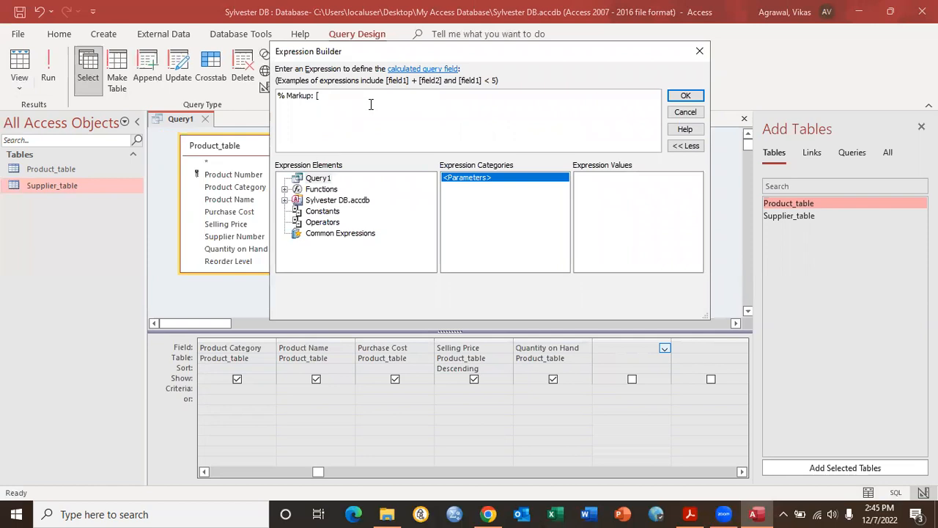
{"action": "type", "text": "Selling Price] -"}
Step: Append the Purchase Cost field from Product_table to the markup expression and remove its [Product_table]! prefix
{"action": "left_click", "coordinate": [285, 201]}
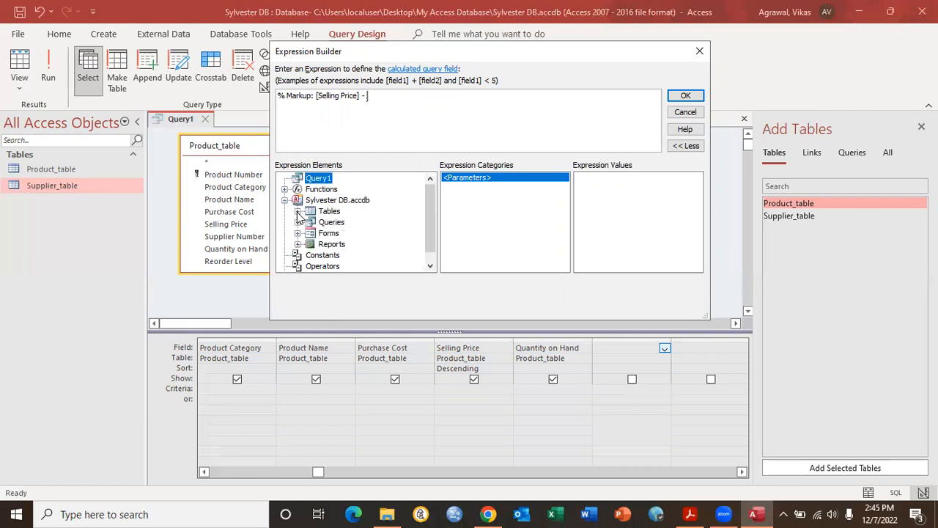
{"action": "left_click", "coordinate": [297, 211]}
{"action": "left_click", "coordinate": [354, 223]}
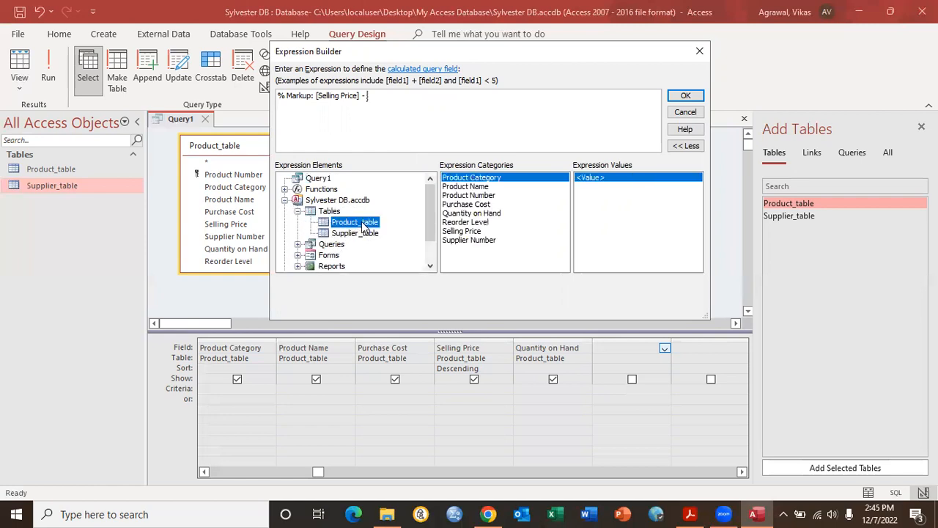
{"action": "double_click", "coordinate": [466, 204]}
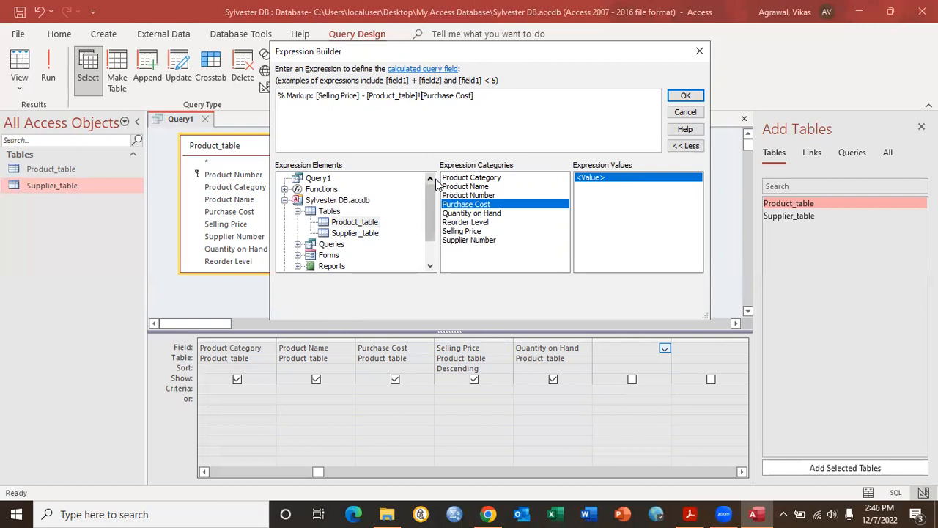
{"action": "key", "text": "shift+Left"}
{"action": "key", "text": "shift+Left"}
{"action": "key", "text": "shift+Left"}
{"action": "key", "text": "shift+Left"}
{"action": "key", "text": "shift+Left"}
{"action": "key", "text": "shift+Left"}
{"action": "key", "text": "shift+Left"}
{"action": "key", "text": "shift+Left"}
{"action": "key", "text": "shift+Left"}
{"action": "key", "text": "shift+Left"}
{"action": "key", "text": "shift+Left"}
{"action": "key", "text": "shift+Left"}
{"action": "key", "text": "shift+Left"}
{"action": "key", "text": "shift+Left"}
{"action": "key", "text": "shift+Left"}
{"action": "key", "text": "shift+Left"}
{"action": "key", "text": "Delete"}
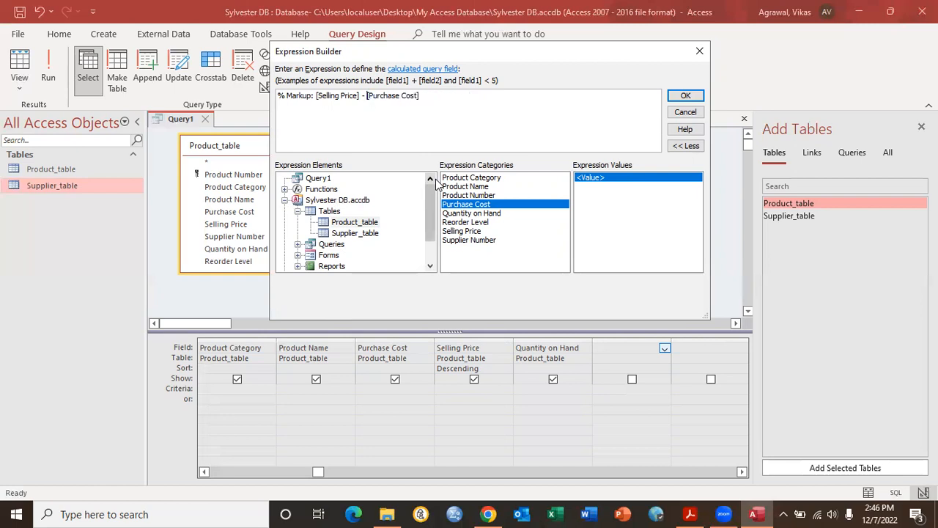
Step: Enclose the Selling Price minus Purchase Cost subtraction in parentheses and add a division sign after it
{"action": "left_click", "coordinate": [315, 96]}
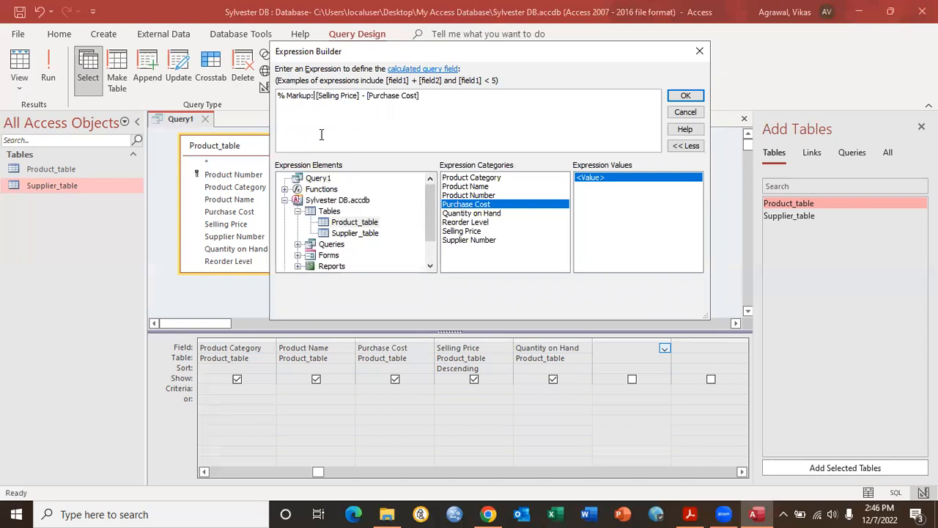
{"action": "type", "text": "% Markup: ("}
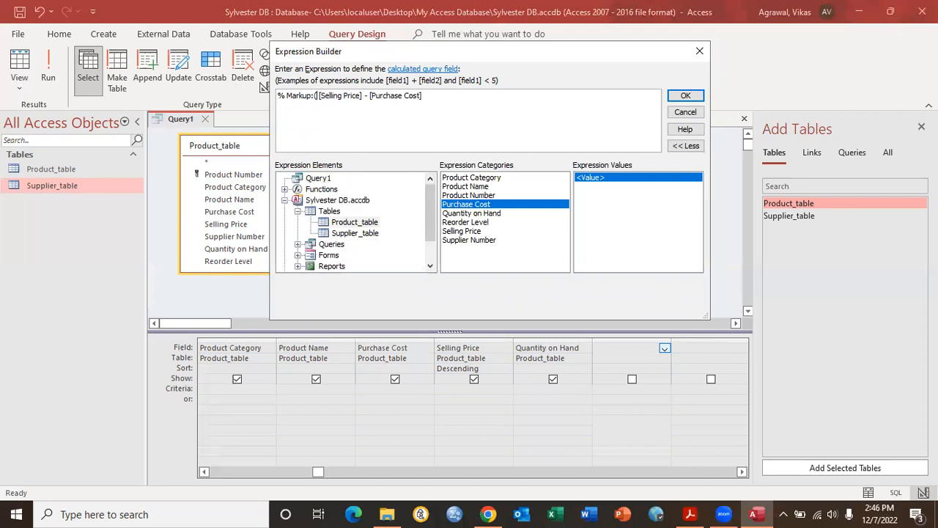
{"action": "key", "text": "Delete"}
{"action": "type", "text": ")/"}
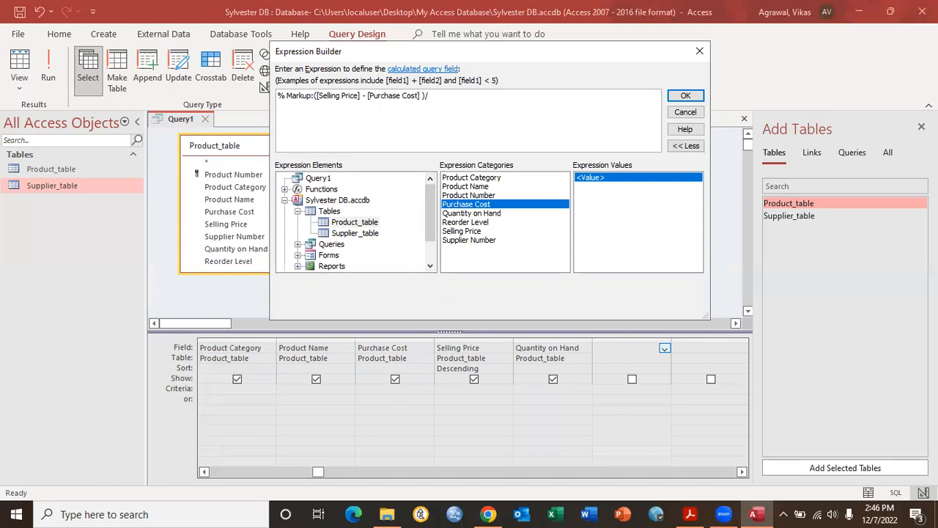
Step: Add [Purchase Cost] as the divisor without its table prefix and accept the % Markup expression
{"action": "double_click", "coordinate": [460, 205]}
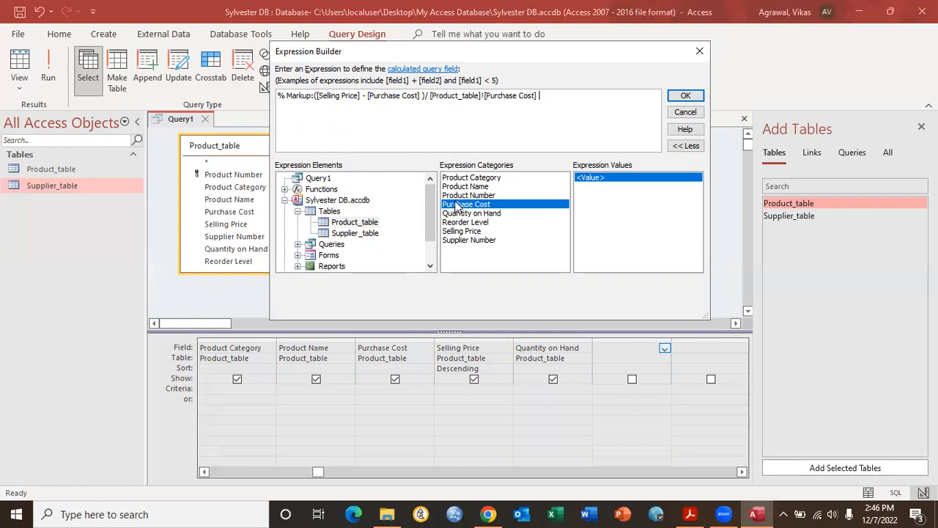
{"action": "double_click", "coordinate": [455, 96]}
{"action": "left_click", "coordinate": [483, 96]}
{"action": "key", "text": "BackSpace"}
{"action": "key", "text": "BackSpace"}
{"action": "key", "text": "BackSpace"}
{"action": "key", "text": "BackSpace"}
{"action": "key", "text": "BackSpace"}
{"action": "key", "text": "BackSpace"}
{"action": "key", "text": "BackSpace"}
{"action": "key", "text": "BackSpace"}
{"action": "key", "text": "BackSpace"}
{"action": "key", "text": "BackSpace"}
{"action": "key", "text": "BackSpace"}
{"action": "key", "text": "BackSpace"}
{"action": "key", "text": "BackSpace"}
{"action": "key", "text": "BackSpace"}
{"action": "key", "text": "BackSpace"}
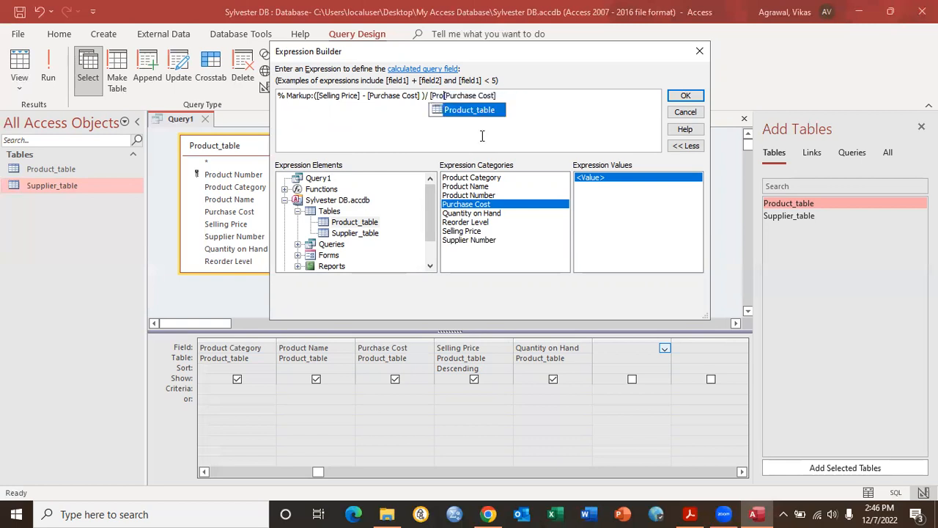
{"action": "key", "text": "BackSpace"}
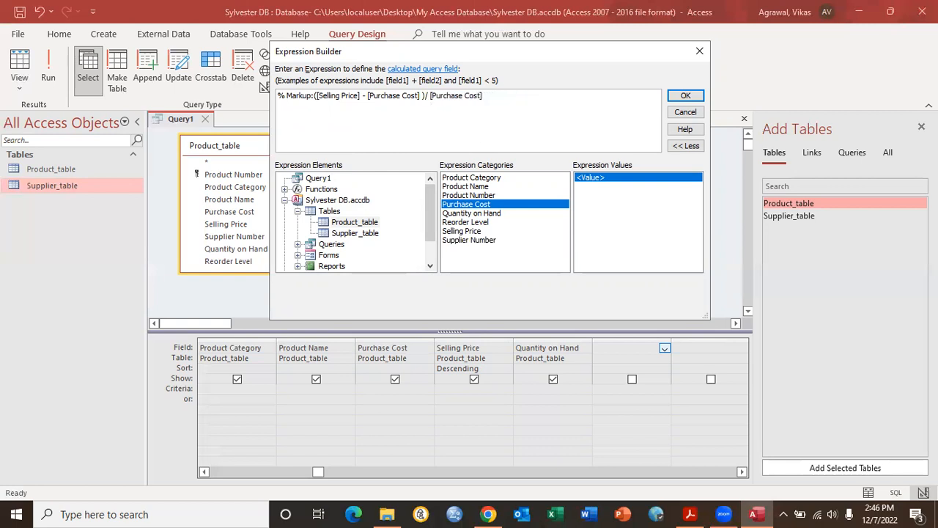
{"action": "left_click", "coordinate": [684, 97]}
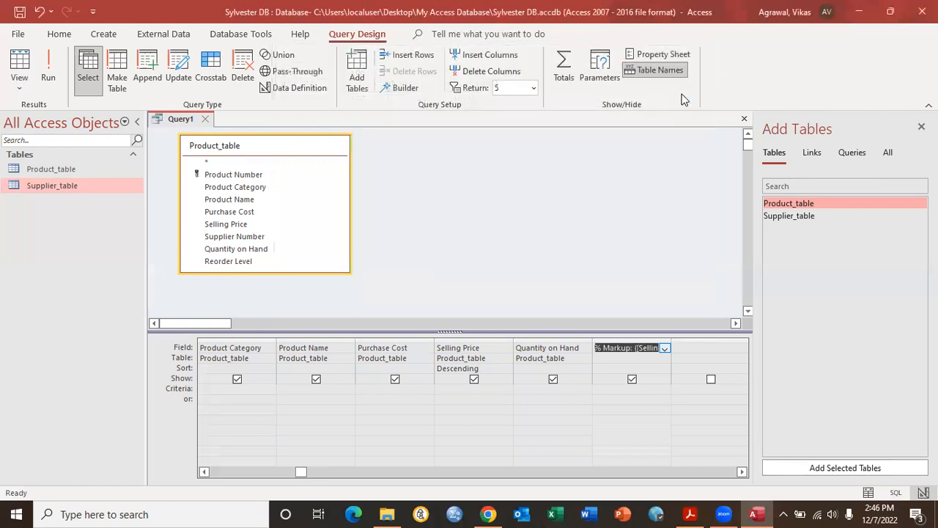
Step: Run the query, widen the % Markup column to fit its values and return to the query design
{"action": "left_click", "coordinate": [48, 66]}
{"action": "left_click_drag", "start_coordinate": [732, 134], "coordinate": [767, 132]}
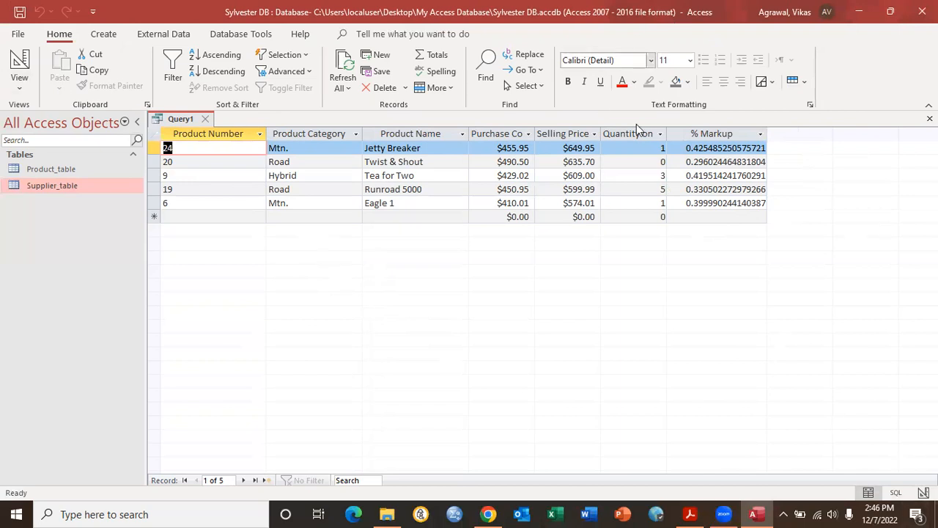
{"action": "left_click", "coordinate": [22, 73]}
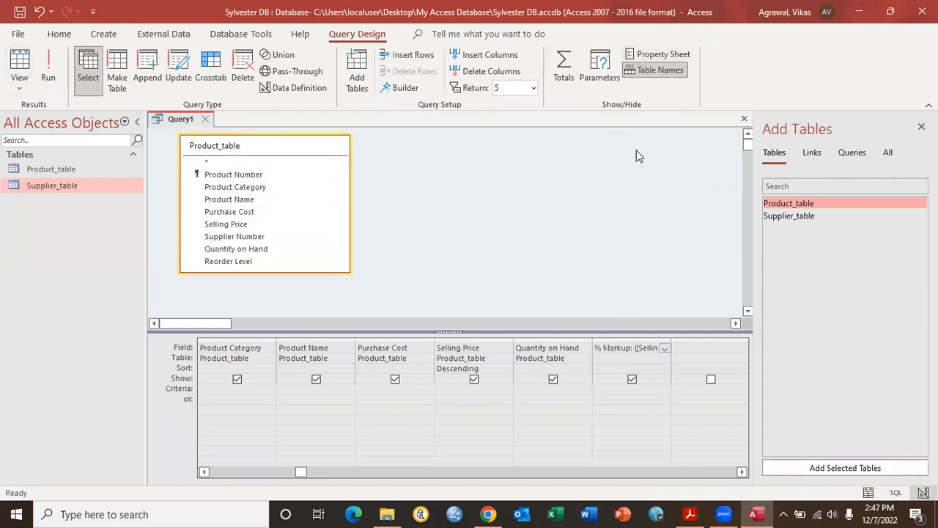
Step: Format the % Markup field as Percent with 2 decimal places in its field properties
{"action": "right_click", "coordinate": [613, 348]}
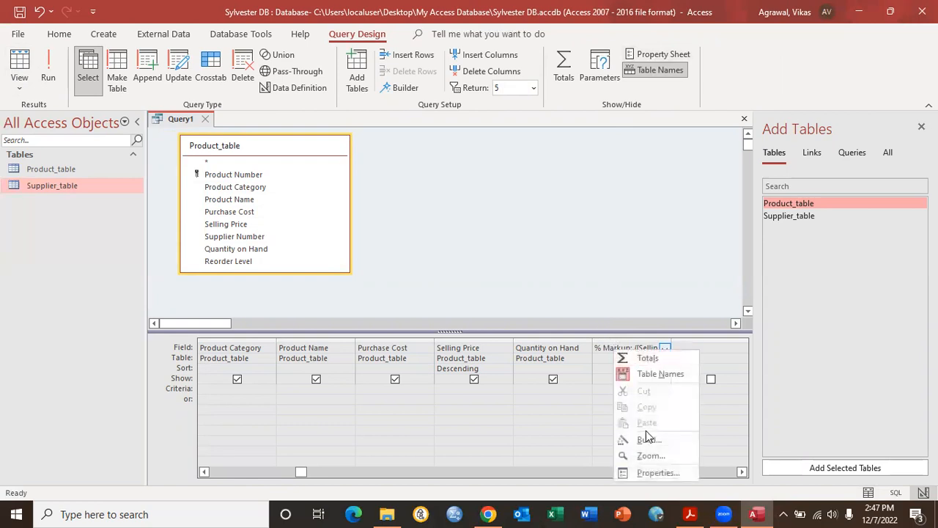
{"action": "left_click", "coordinate": [642, 473]}
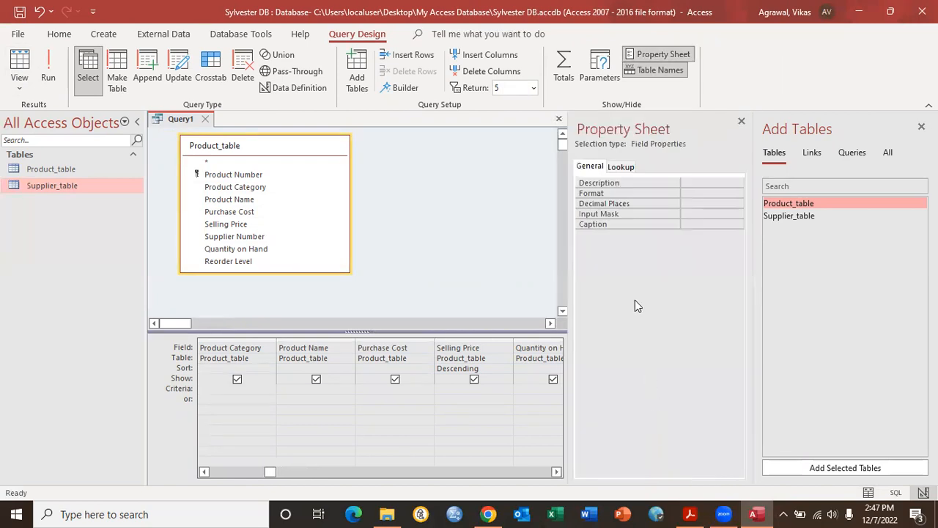
{"action": "left_click", "coordinate": [707, 193]}
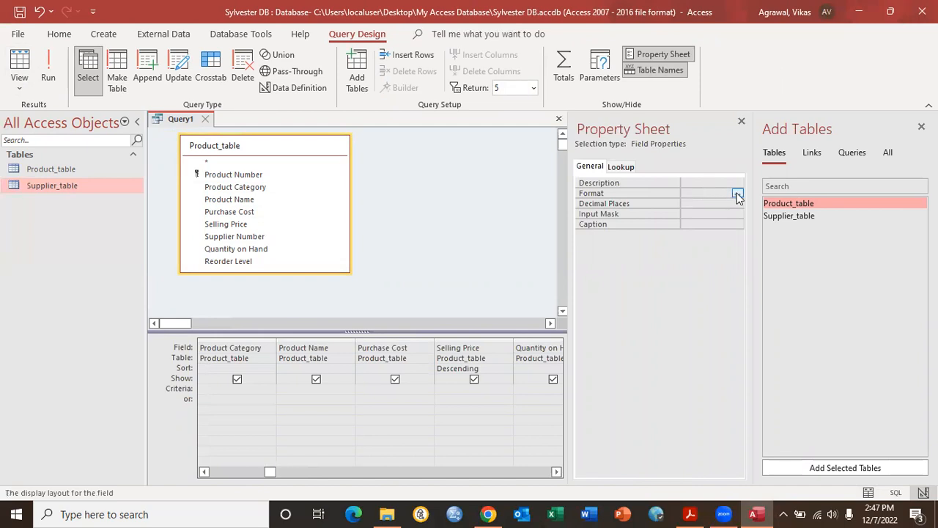
{"action": "left_click", "coordinate": [737, 193]}
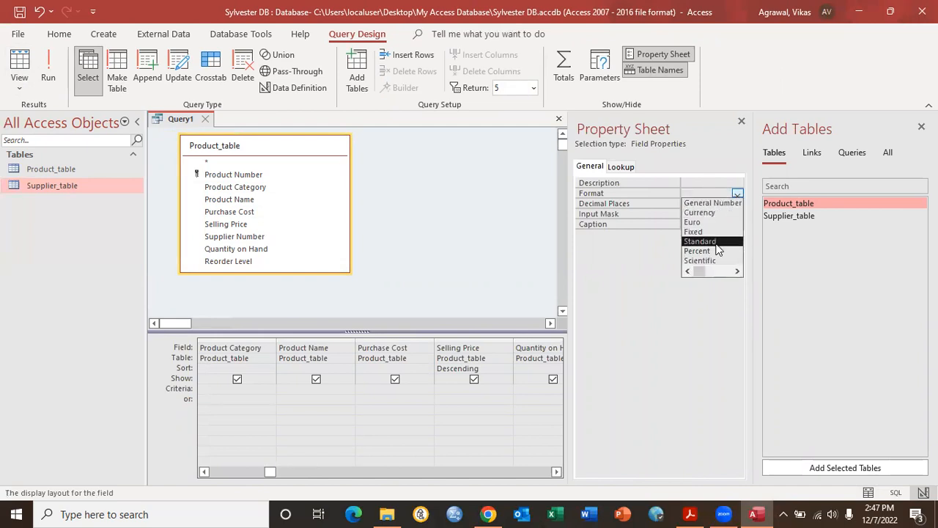
{"action": "left_click", "coordinate": [717, 251]}
{"action": "left_click", "coordinate": [727, 203]}
{"action": "left_click", "coordinate": [738, 203]}
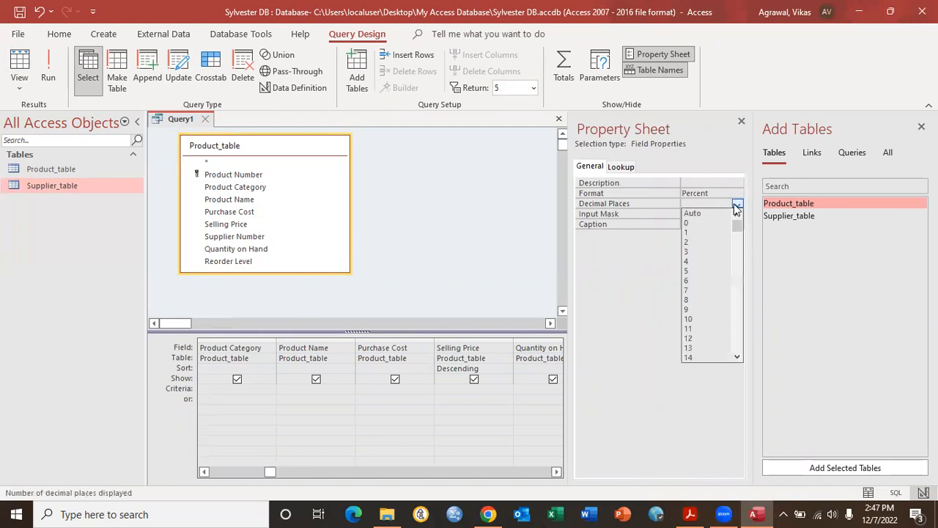
{"action": "left_click", "coordinate": [708, 235]}
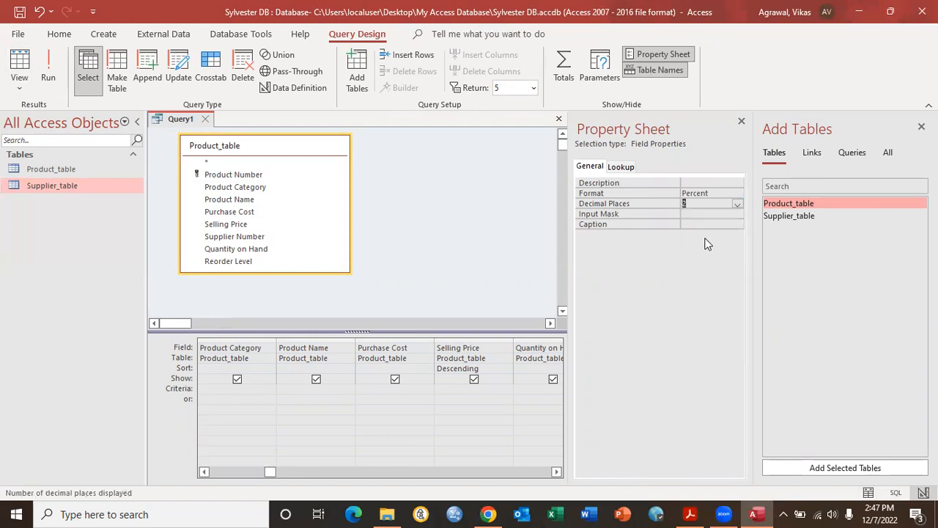
{"action": "left_click", "coordinate": [740, 121]}
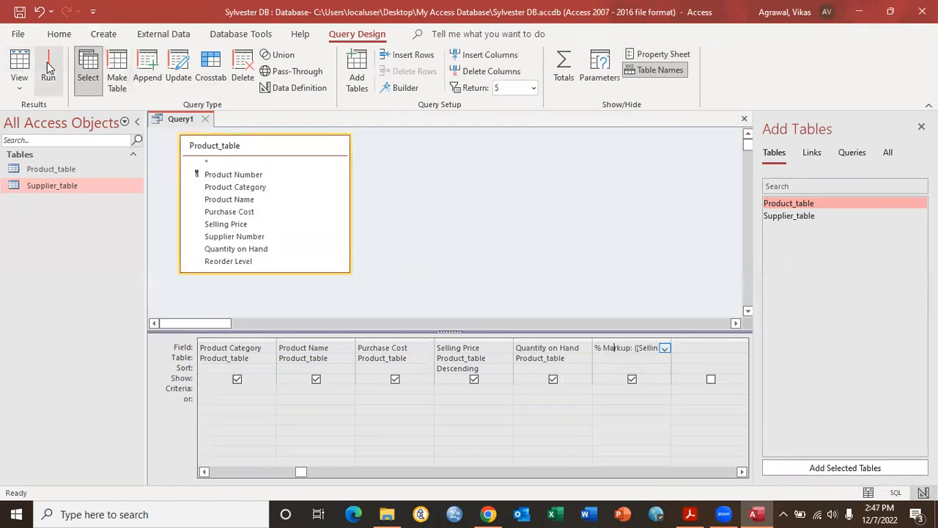
Step: Run the query and save it as 5 Most Expensive Bikes
{"action": "left_click", "coordinate": [45, 68]}
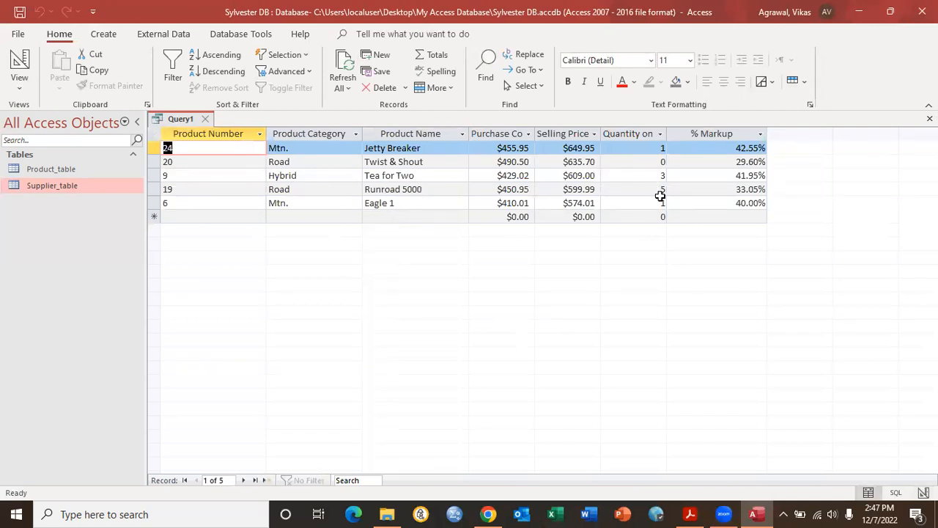
{"action": "left_click", "coordinate": [19, 12]}
{"action": "type", "text": "S"}
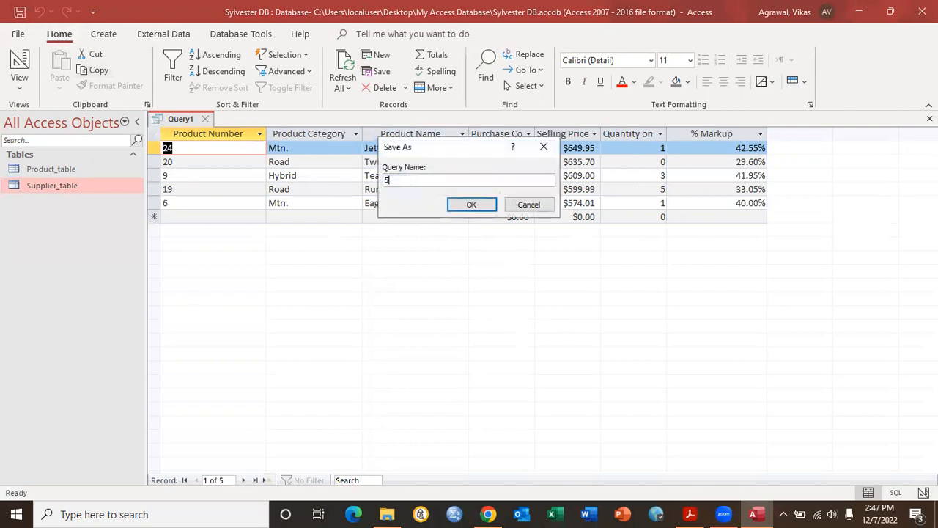
{"action": "type", "text": " Most Expensive  Bikes"}
{"action": "left_click", "coordinate": [473, 206]}
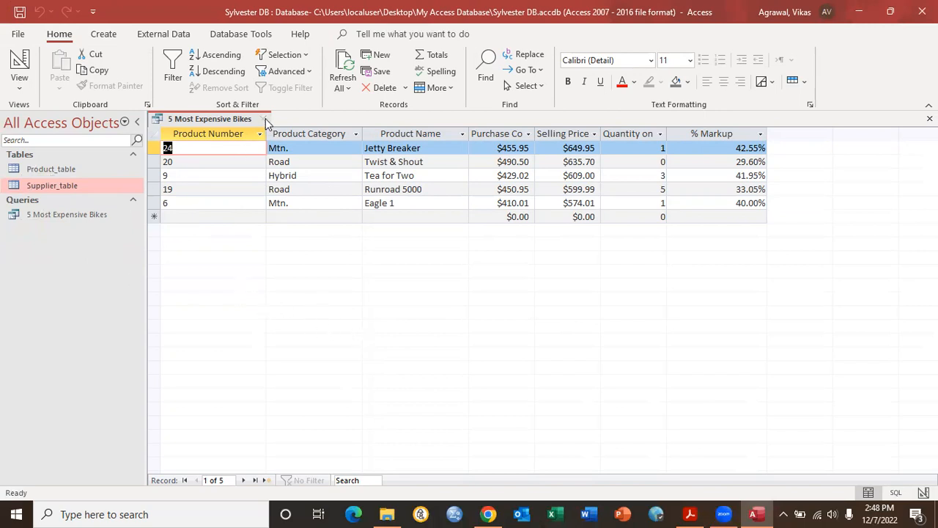
Step: Check the report requirements in the Acrobat Reader textbook, switch back to Access and close the 5 Most Expensive Bikes query
{"action": "left_click", "coordinate": [690, 513]}
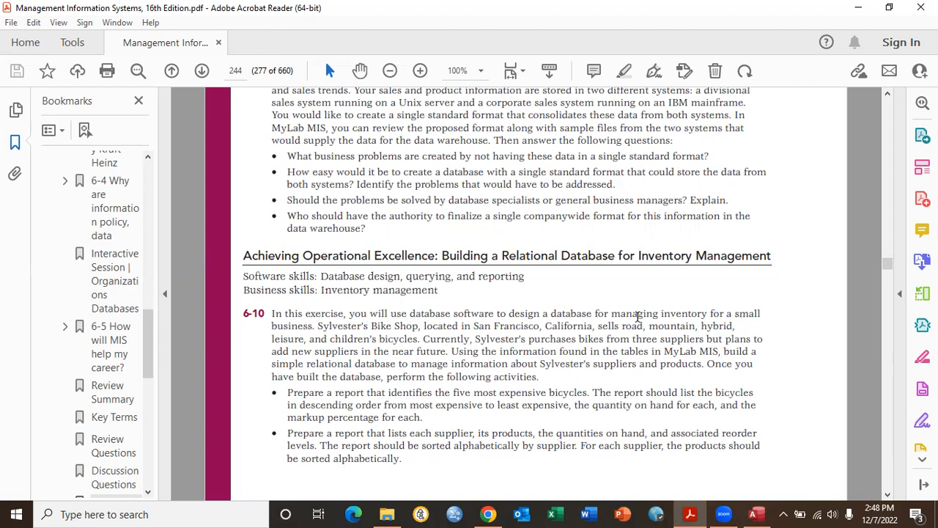
{"action": "left_click", "coordinate": [758, 513]}
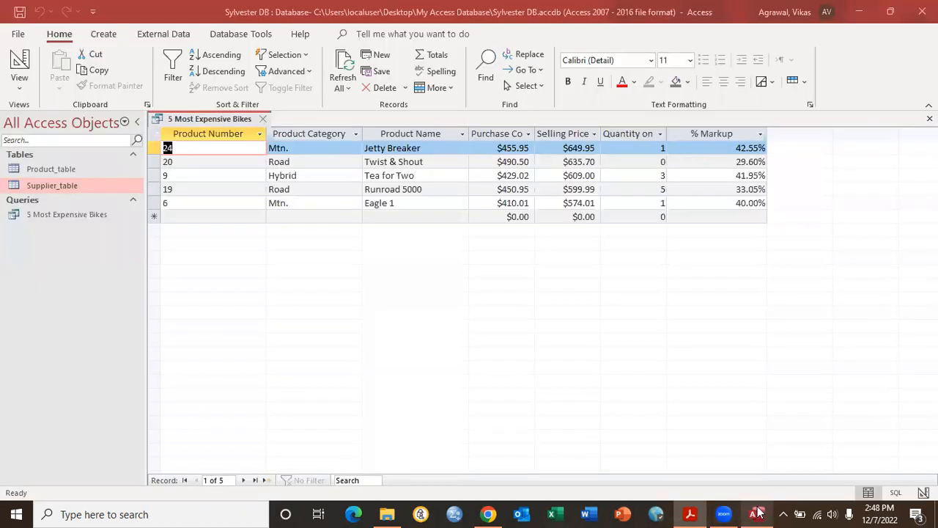
{"action": "key", "text": "ctrl+w"}
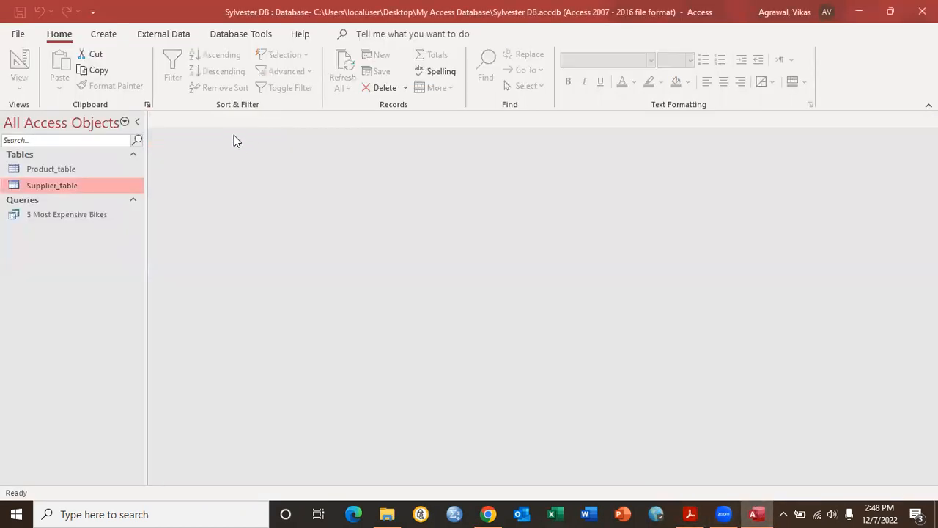
Step: Create a new query design with Supplier_table and Product_table, and enlarge the Product_table field list
{"action": "left_click", "coordinate": [106, 34]}
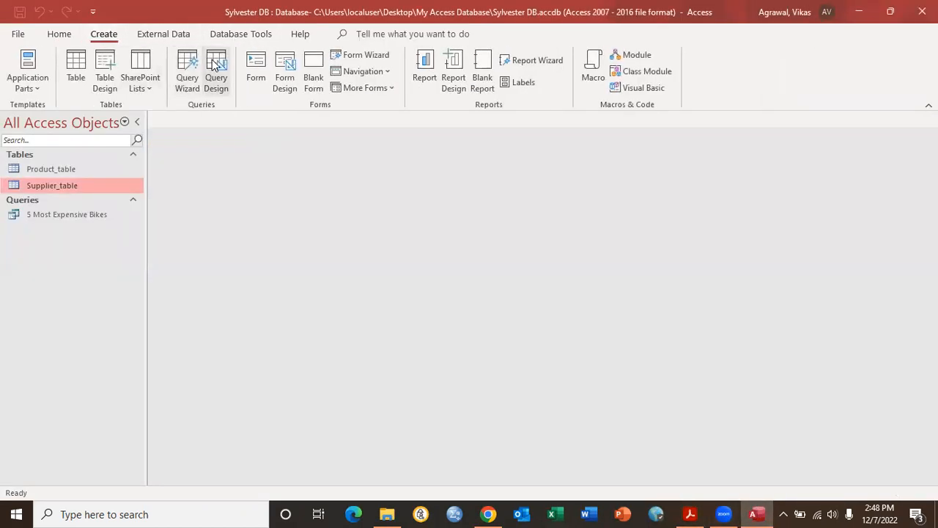
{"action": "left_click", "coordinate": [215, 65]}
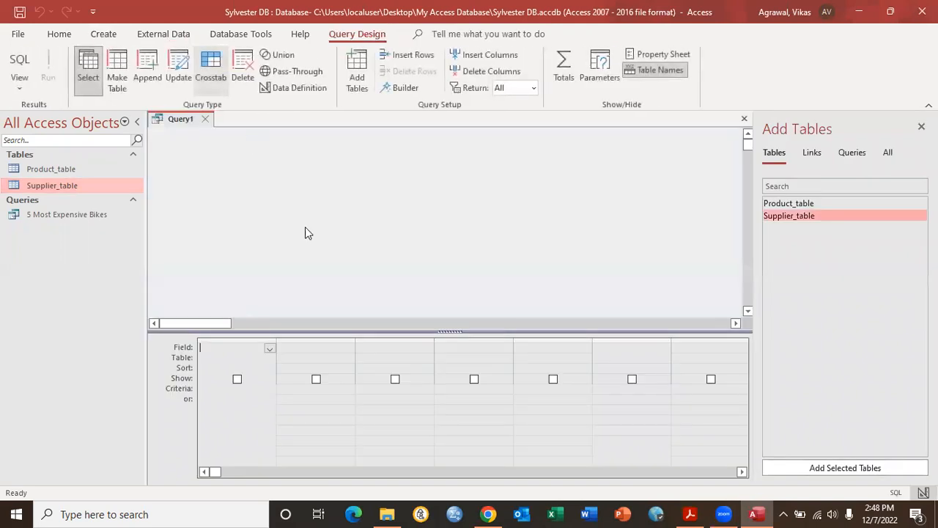
{"action": "double_click", "coordinate": [782, 217]}
{"action": "double_click", "coordinate": [782, 205]}
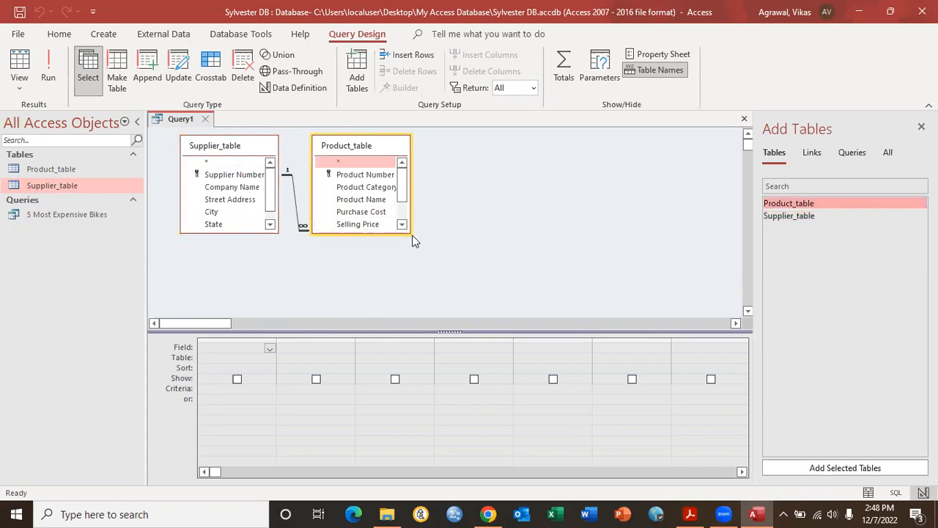
{"action": "left_click_drag", "start_coordinate": [411, 233], "coordinate": [525, 268]}
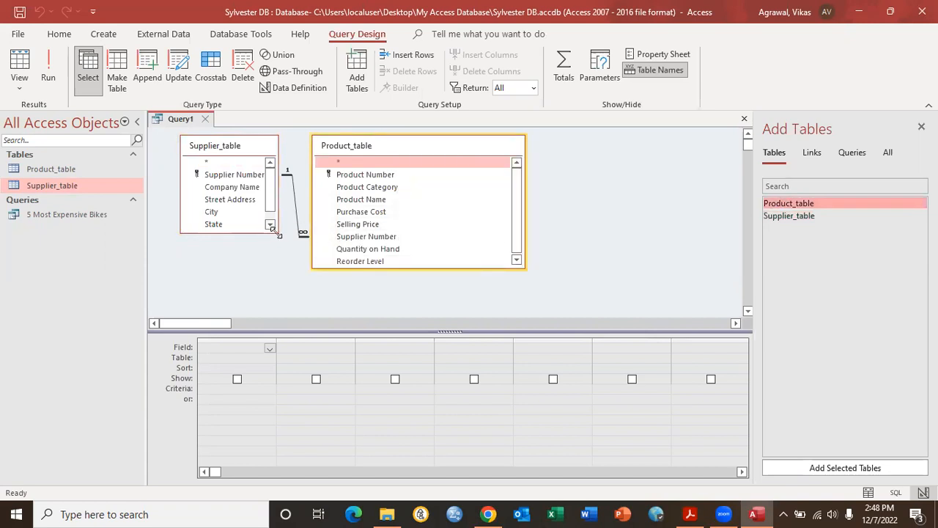
Step: Enlarge the Supplier_table field list and add its Supplier Number and Company Name fields to the query grid
{"action": "left_click_drag", "start_coordinate": [278, 233], "coordinate": [292, 272]}
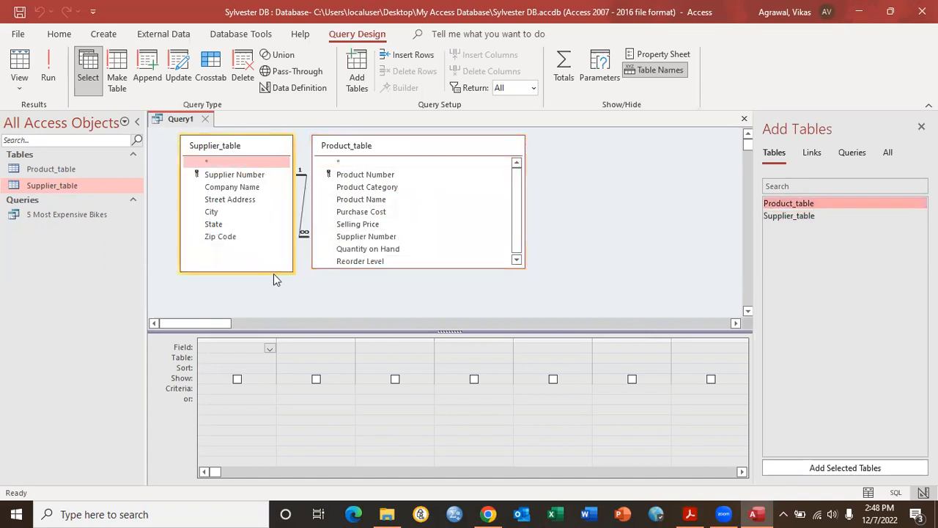
{"action": "double_click", "coordinate": [238, 175]}
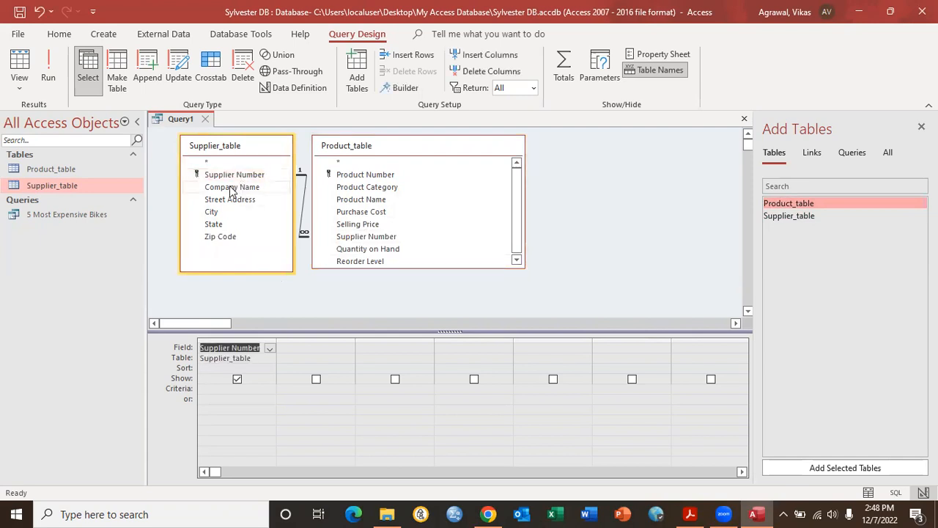
{"action": "left_click_drag", "start_coordinate": [232, 191], "coordinate": [298, 350]}
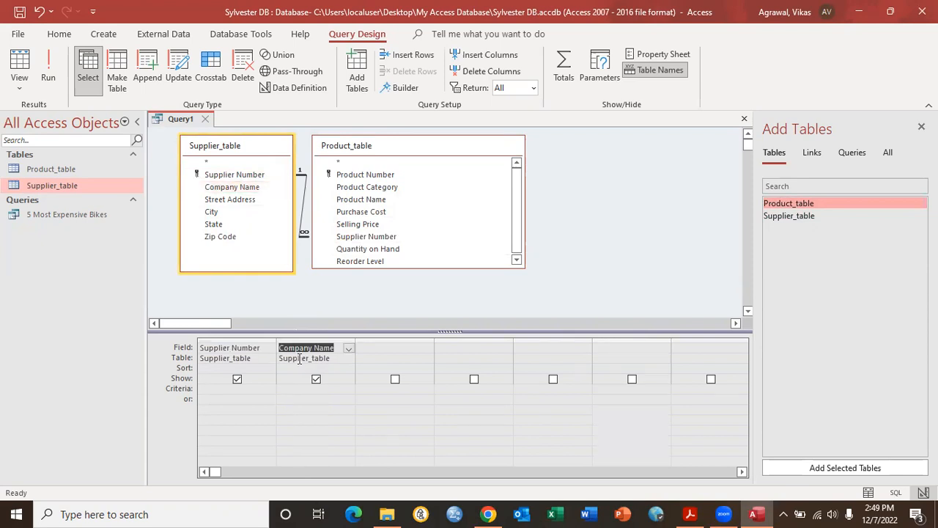
Step: Widen the third query column and set its field to Product Number from Product_table
{"action": "left_click", "coordinate": [385, 349]}
{"action": "left_click", "coordinate": [429, 348]}
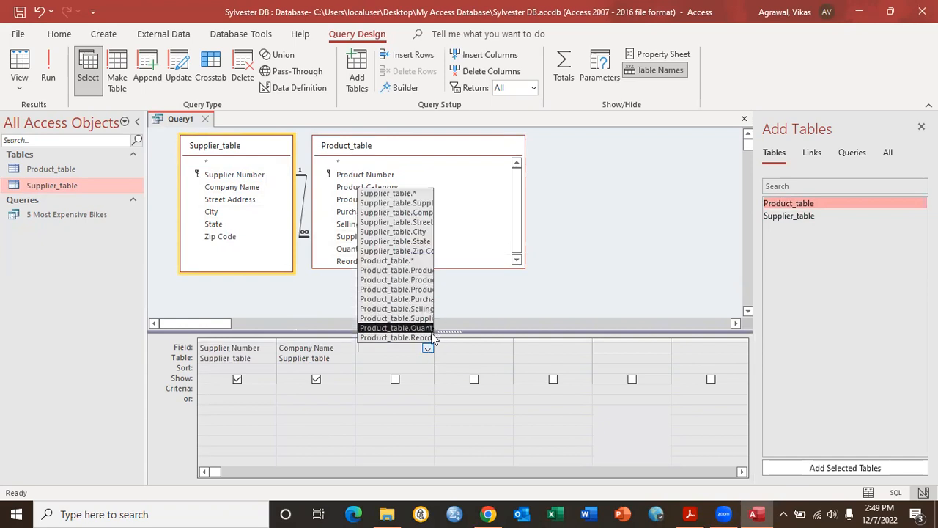
{"action": "left_click", "coordinate": [467, 303]}
{"action": "left_click_drag", "start_coordinate": [434, 340], "coordinate": [530, 340]}
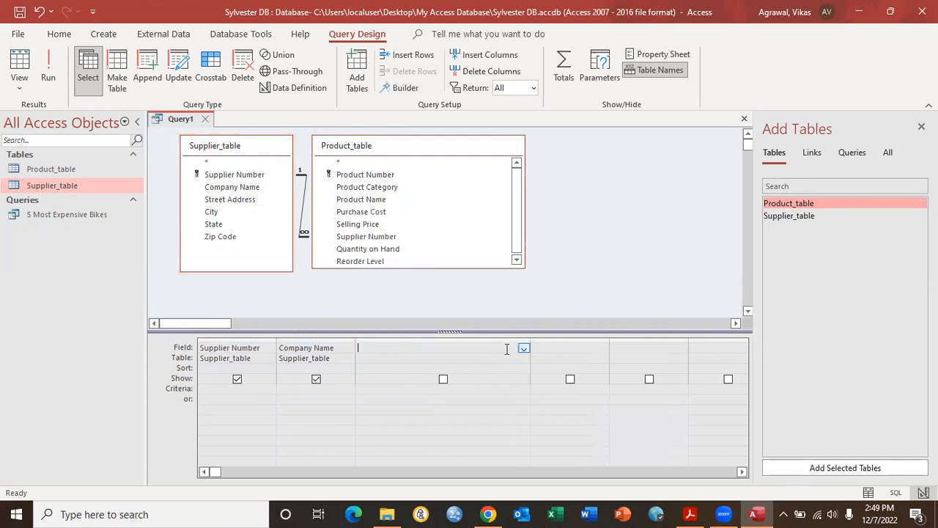
{"action": "left_click", "coordinate": [523, 349]}
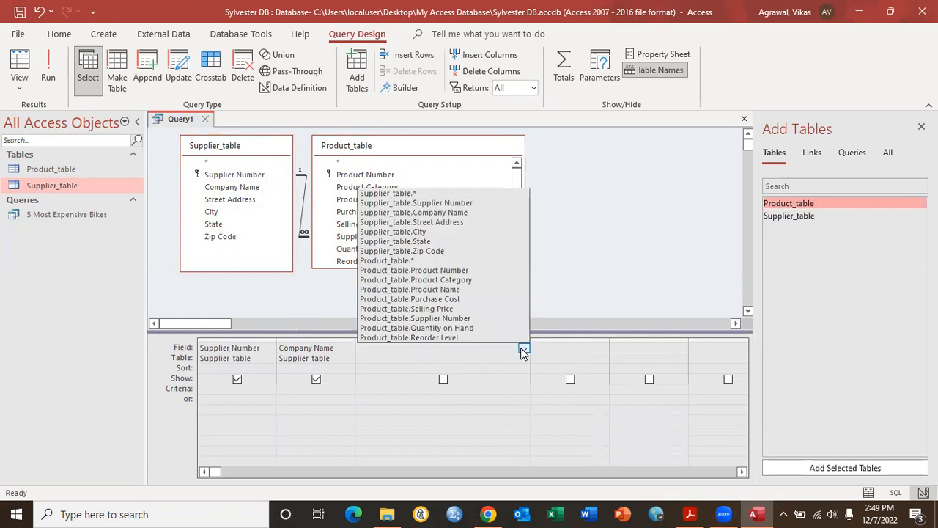
{"action": "left_click", "coordinate": [445, 271]}
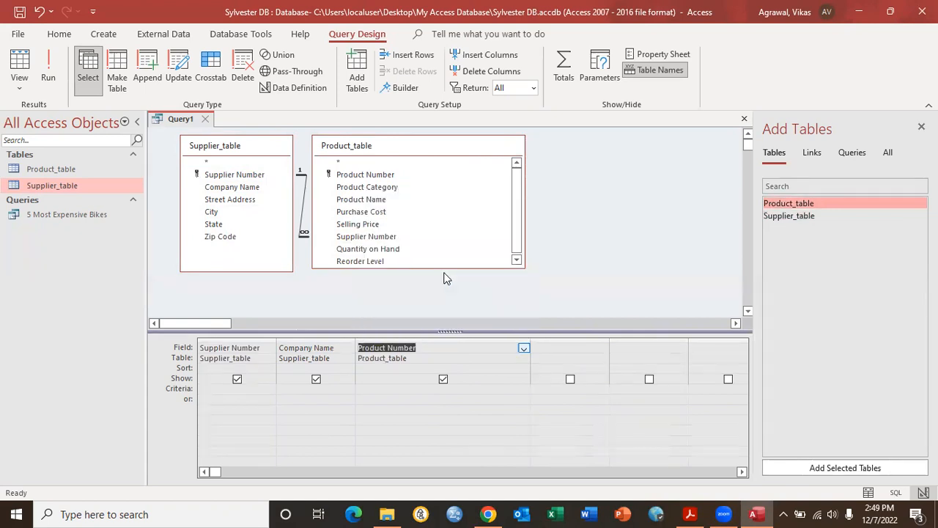
Step: Add Product Name, Quantity on Hand and Reorder Level from Product_table to the query grid
{"action": "double_click", "coordinate": [370, 199]}
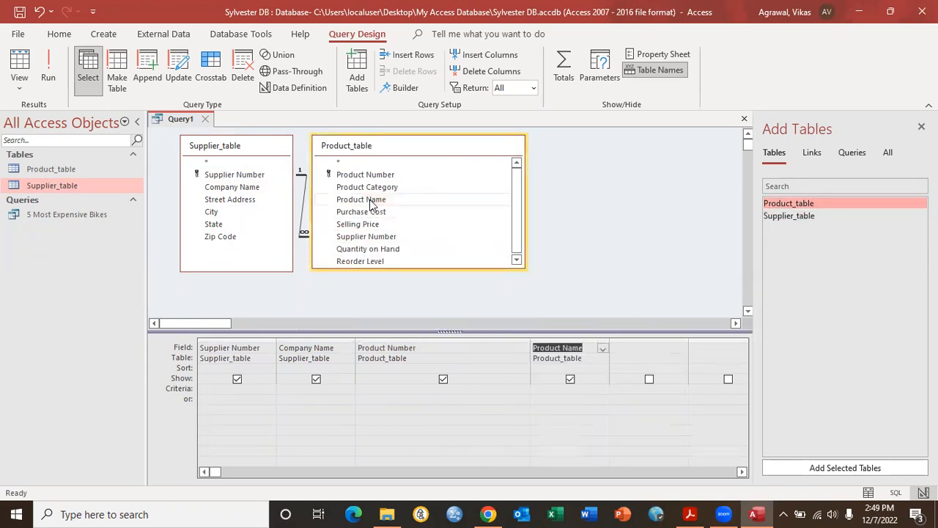
{"action": "double_click", "coordinate": [360, 249]}
{"action": "double_click", "coordinate": [358, 261]}
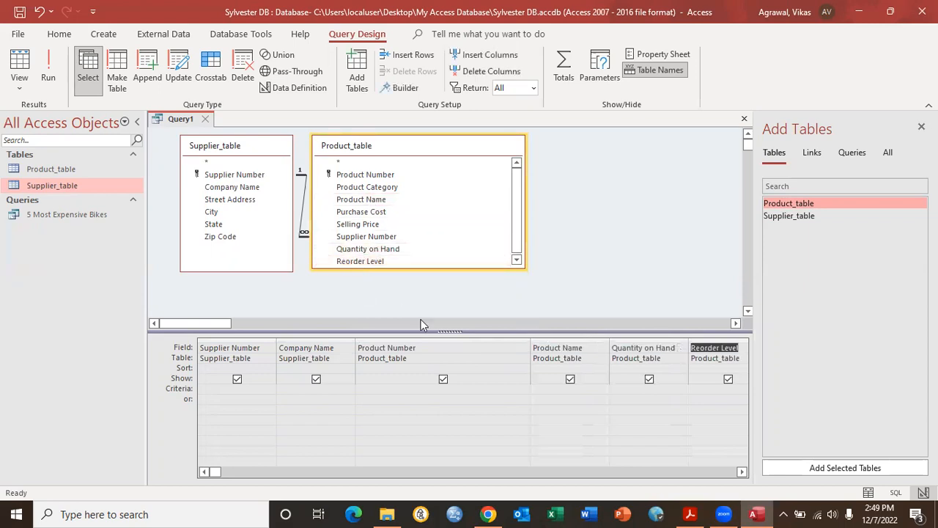
Step: Run the query and look through the supplier and product records
{"action": "left_click", "coordinate": [54, 67]}
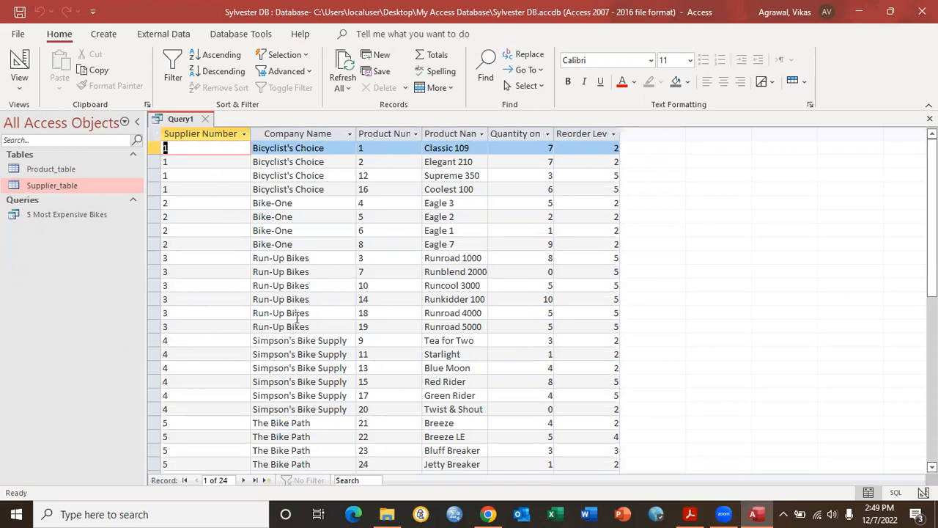
{"action": "scroll", "coordinate": [290, 317], "scroll_direction": "down", "scroll_amount": 2}
{"action": "scroll", "coordinate": [287, 320], "scroll_direction": "up", "scroll_amount": 2}
{"action": "scroll", "coordinate": [279, 304], "scroll_direction": "down", "scroll_amount": 1}
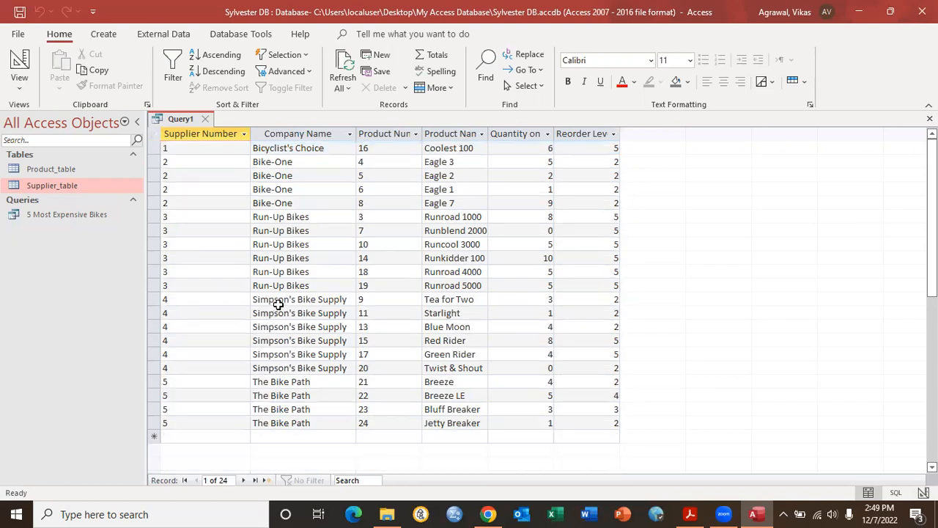
{"action": "scroll", "coordinate": [267, 305], "scroll_direction": "up", "scroll_amount": 1}
{"action": "scroll", "coordinate": [268, 305], "scroll_direction": "down", "scroll_amount": 1}
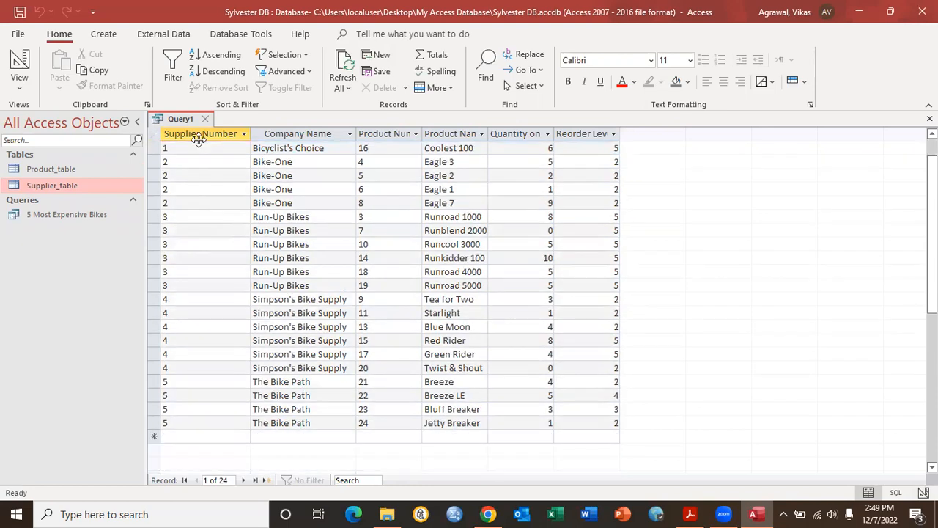
Step: Save the query as Supplier and Product Info
{"action": "left_click", "coordinate": [17, 12]}
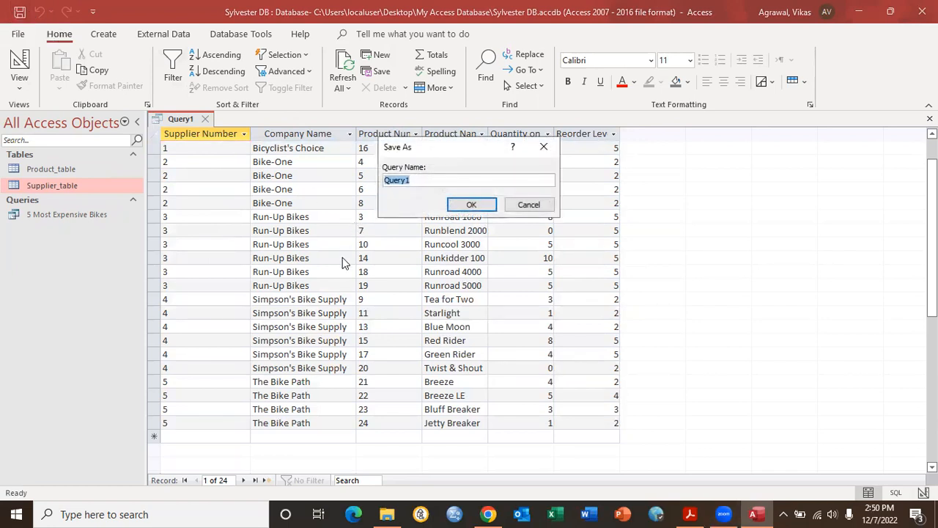
{"action": "type", "text": "Supplier and Prodcu"}
{"action": "key", "text": "BackSpace"}
{"action": "key", "text": "BackSpace"}
{"action": "type", "text": "uct Info"}
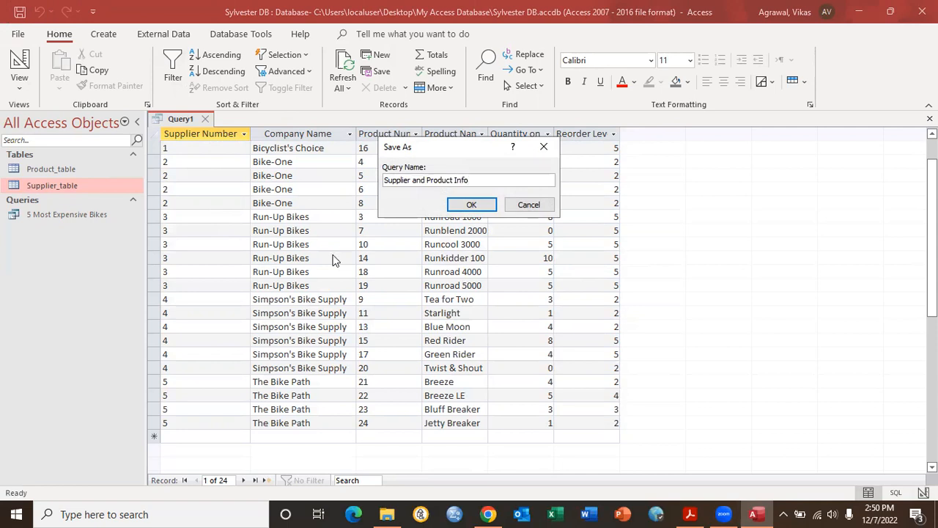
{"action": "left_click", "coordinate": [462, 204]}
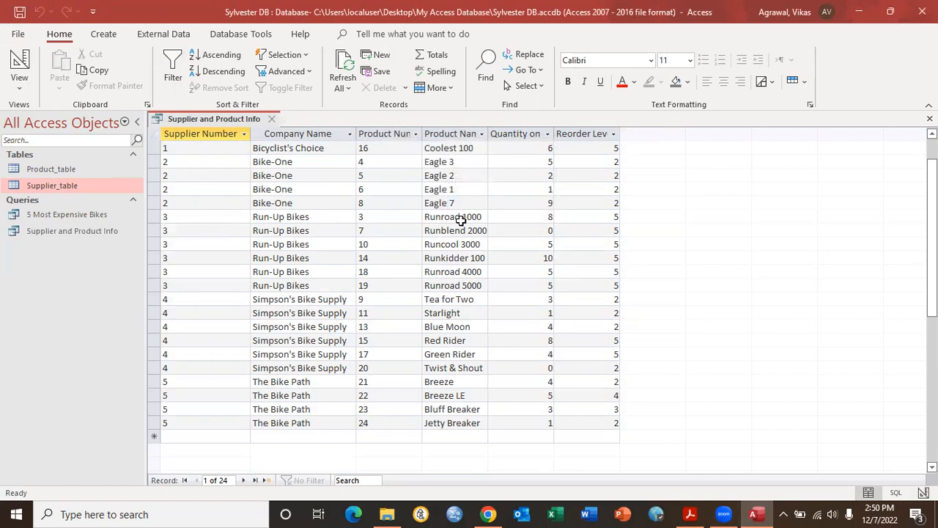
Step: Check the report's sorting requirements in the Acrobat Reader textbook, switch back to Access and open the query in Design View
{"action": "left_click", "coordinate": [689, 514]}
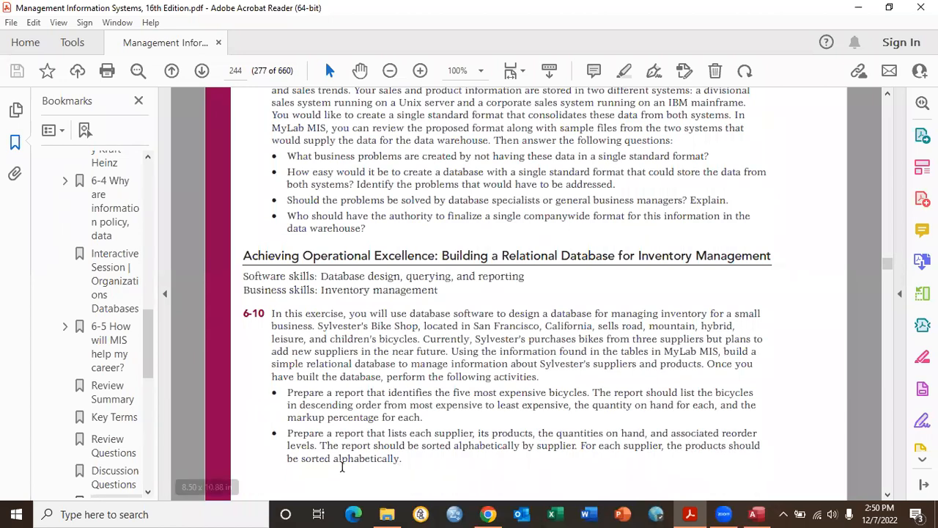
{"action": "left_click", "coordinate": [756, 514]}
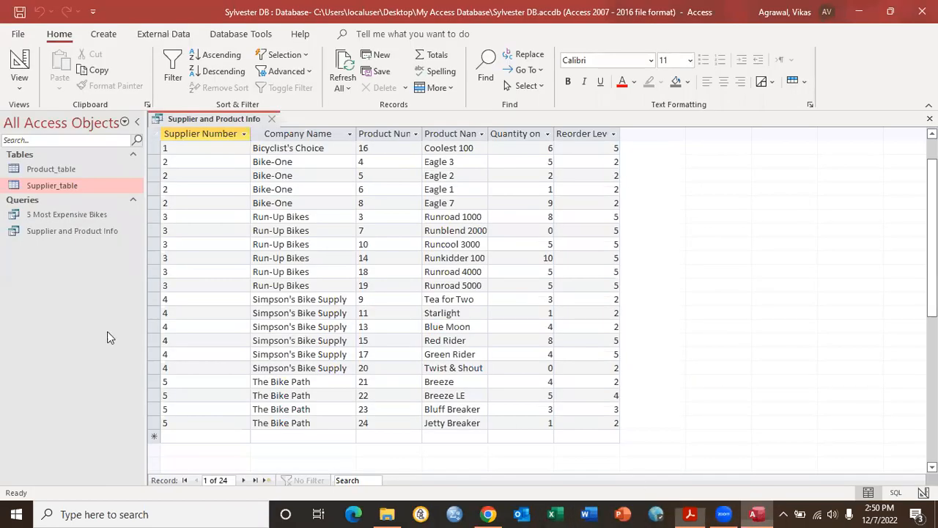
{"action": "left_click", "coordinate": [21, 61]}
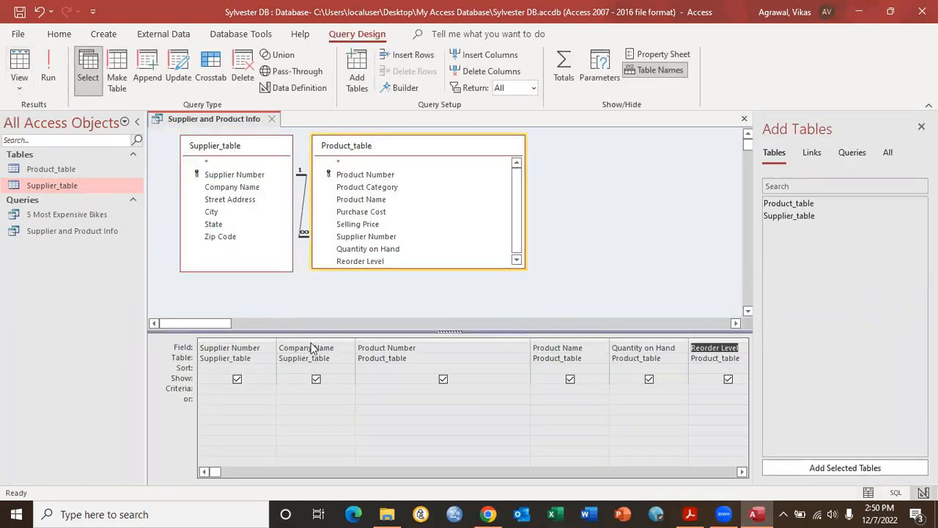
Step: Sort the Company Name and Product Name fields in ascending order and run the query
{"action": "left_click", "coordinate": [316, 367]}
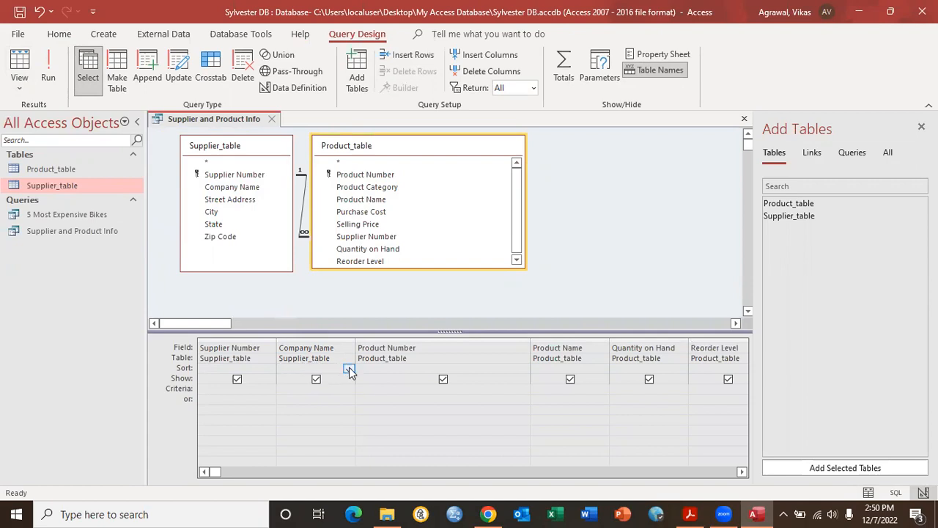
{"action": "left_click", "coordinate": [349, 368]}
{"action": "left_click", "coordinate": [330, 381]}
{"action": "left_click", "coordinate": [573, 369]}
{"action": "left_click", "coordinate": [602, 368]}
{"action": "left_click", "coordinate": [583, 380]}
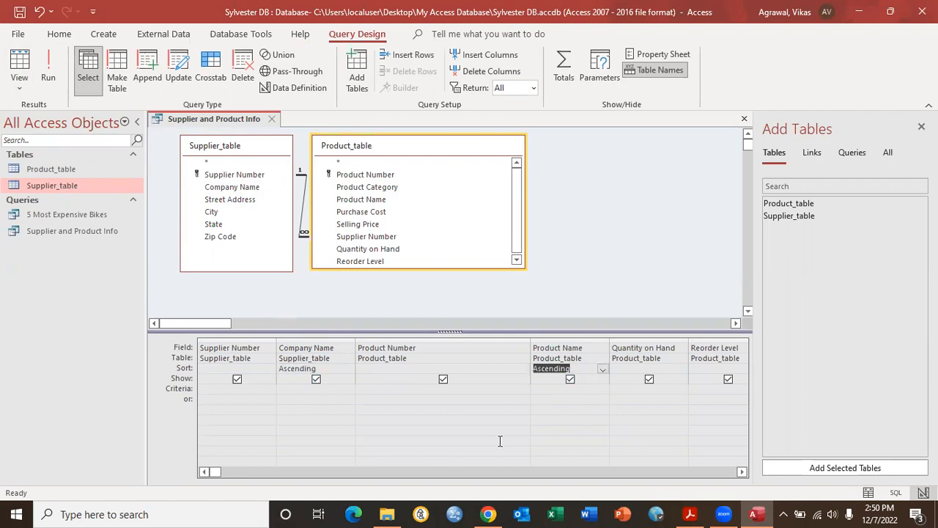
{"action": "left_click", "coordinate": [48, 69]}
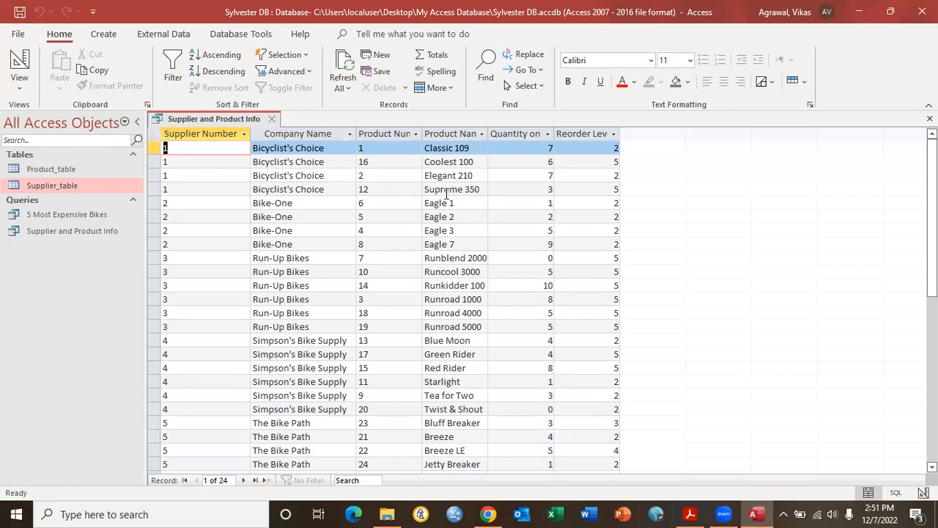
Step: Try sorting by Product Number ascending instead of Product Name in the query design, and view the records
{"action": "left_click", "coordinate": [19, 65]}
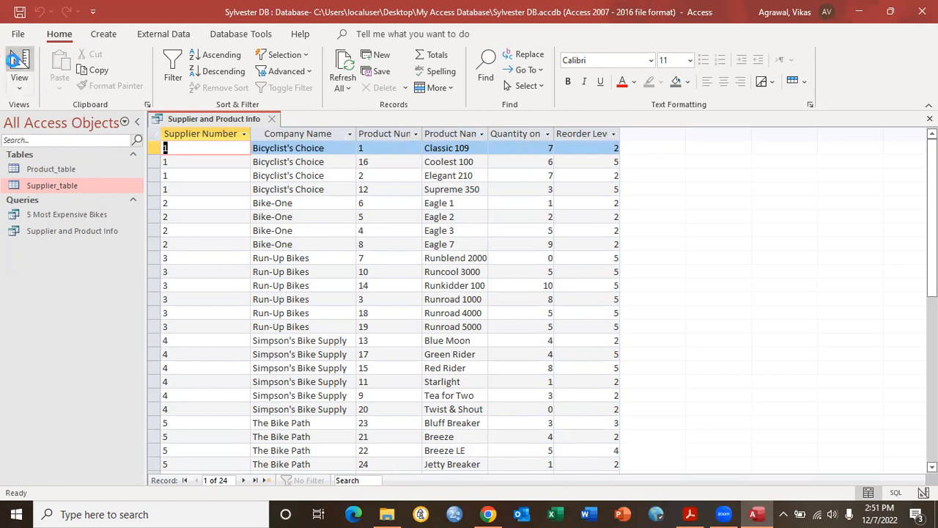
{"action": "left_click", "coordinate": [602, 370]}
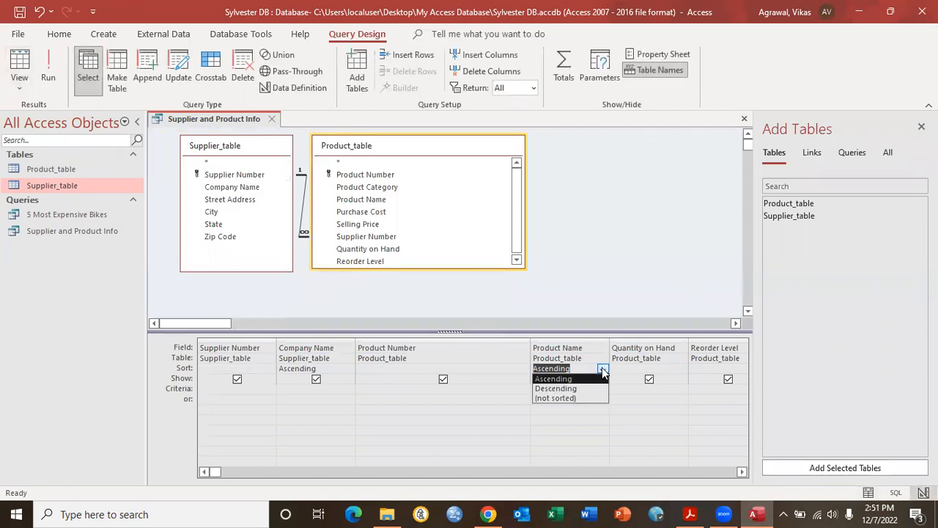
{"action": "left_click", "coordinate": [569, 397]}
{"action": "left_click", "coordinate": [462, 369]}
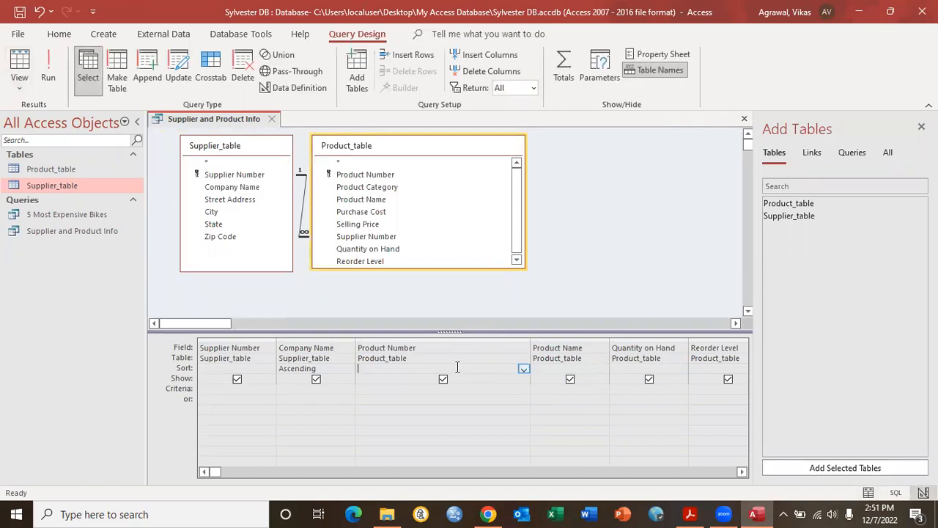
{"action": "left_click", "coordinate": [524, 370]}
{"action": "left_click", "coordinate": [377, 379]}
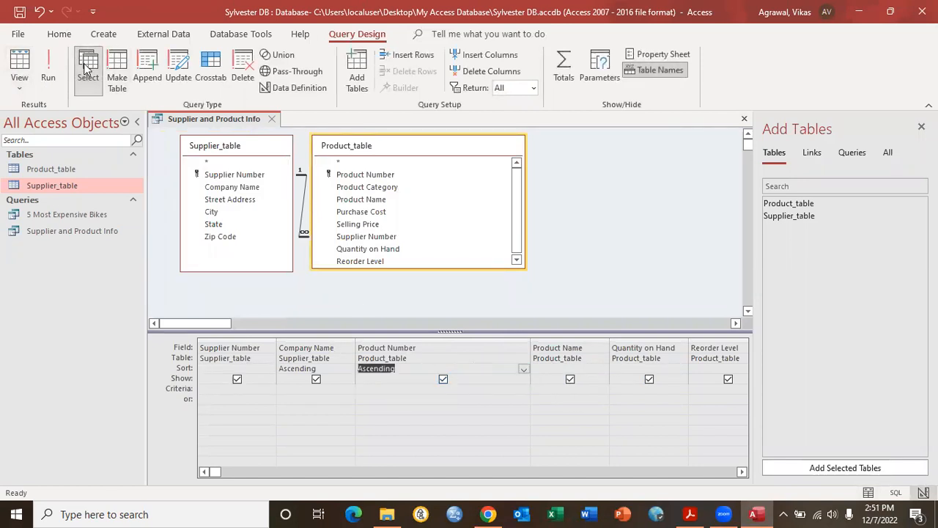
{"action": "left_click", "coordinate": [26, 67]}
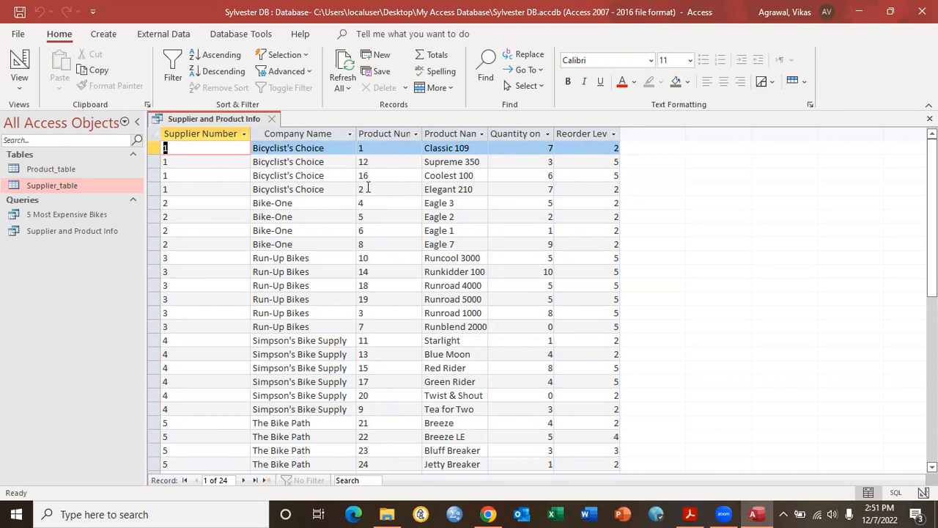
Step: Remove the Product Number sort, set Product Name back to ascending, then run the query and look through its records
{"action": "left_click", "coordinate": [11, 58]}
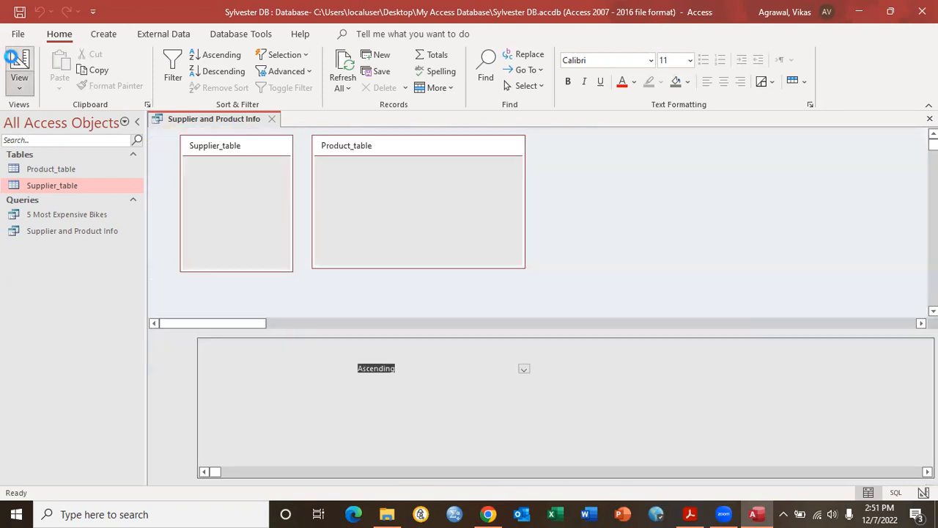
{"action": "left_click", "coordinate": [523, 369]}
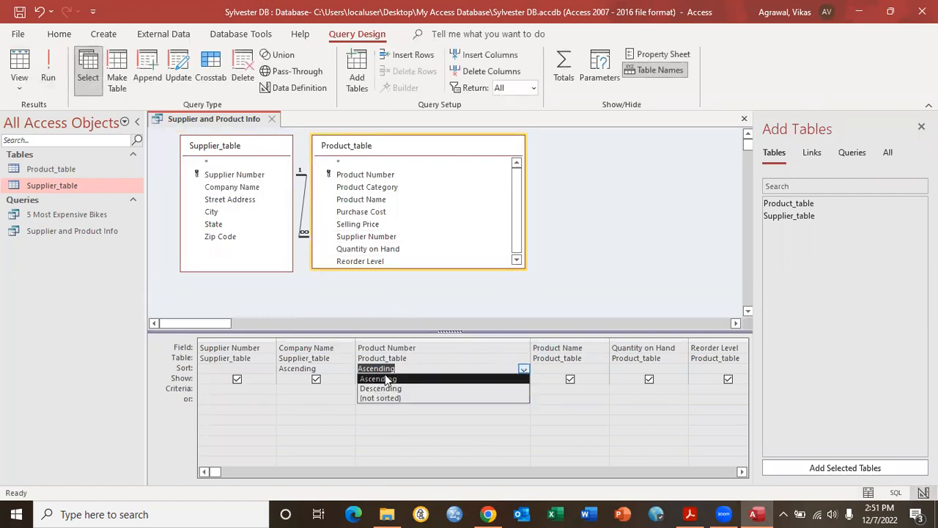
{"action": "left_click", "coordinate": [381, 398]}
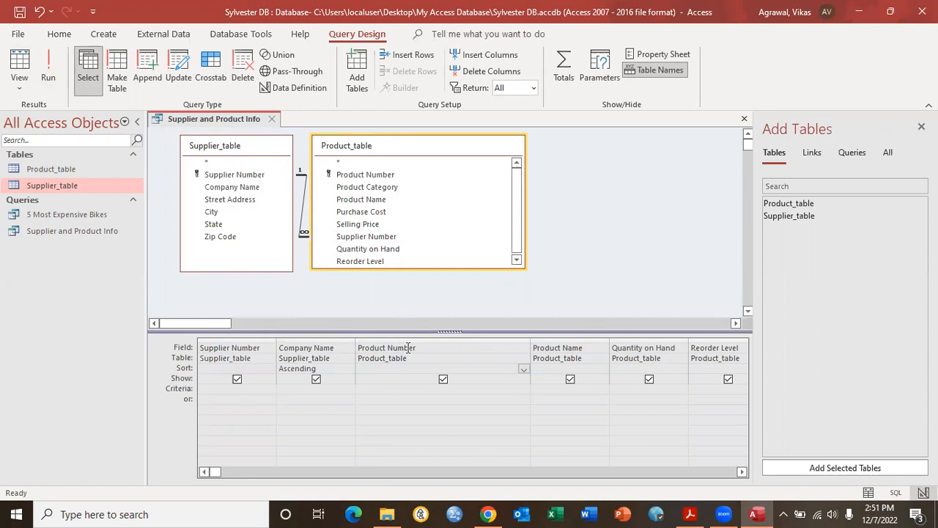
{"action": "left_click", "coordinate": [597, 368]}
{"action": "left_click", "coordinate": [603, 369]}
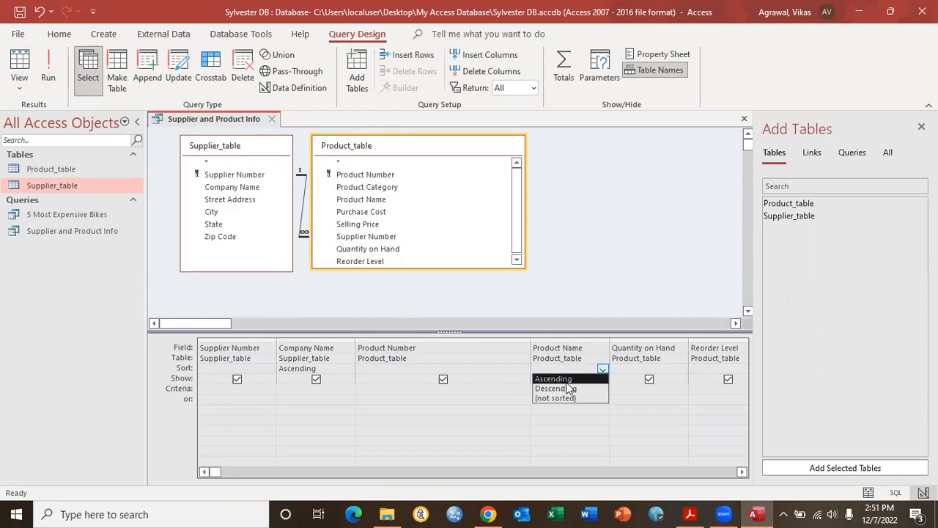
{"action": "left_click", "coordinate": [566, 380]}
{"action": "left_click", "coordinate": [48, 66]}
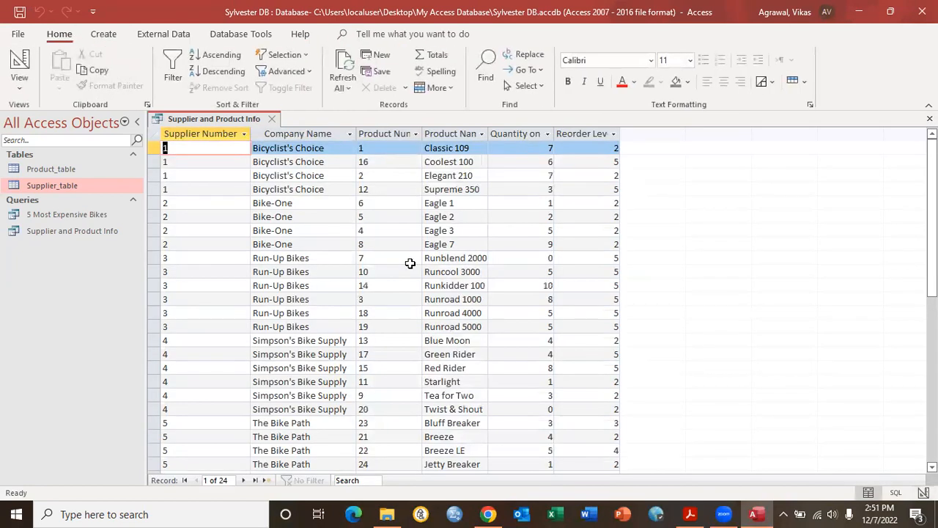
{"action": "scroll", "coordinate": [414, 233], "scroll_direction": "down", "scroll_amount": 5}
{"action": "scroll", "coordinate": [414, 233], "scroll_direction": "up", "scroll_amount": 4}
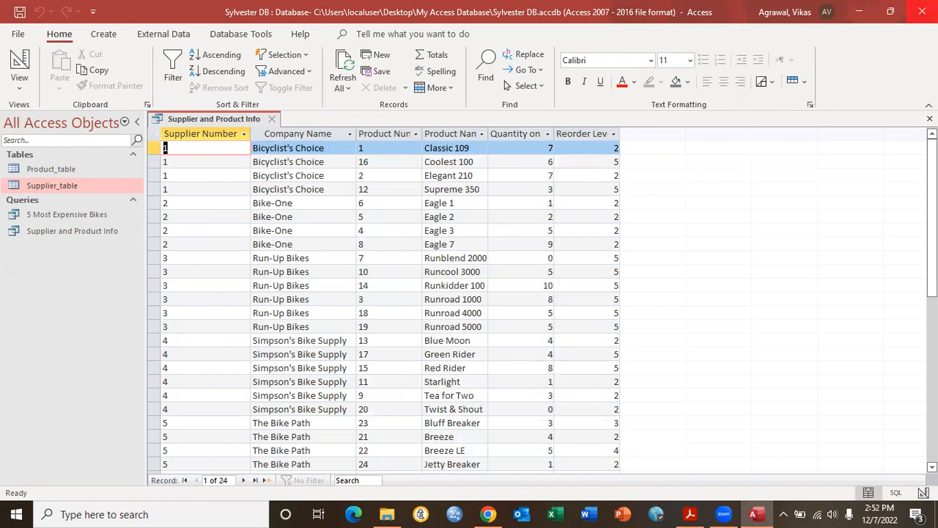
Step: Close Access and read the next report requirement, on low-stock bicycles, in the Acrobat Reader textbook
{"action": "left_click", "coordinate": [922, 12]}
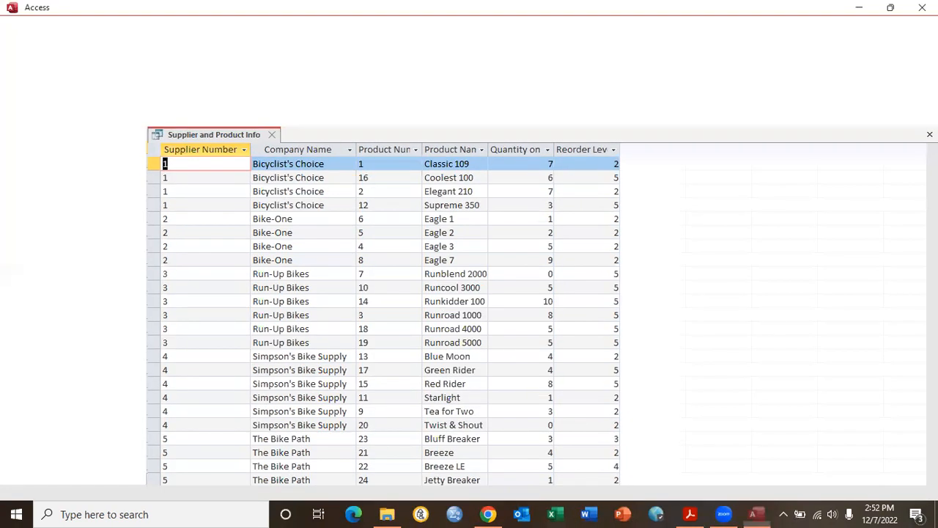
{"action": "scroll", "coordinate": [702, 417], "scroll_direction": "down", "scroll_amount": 2}
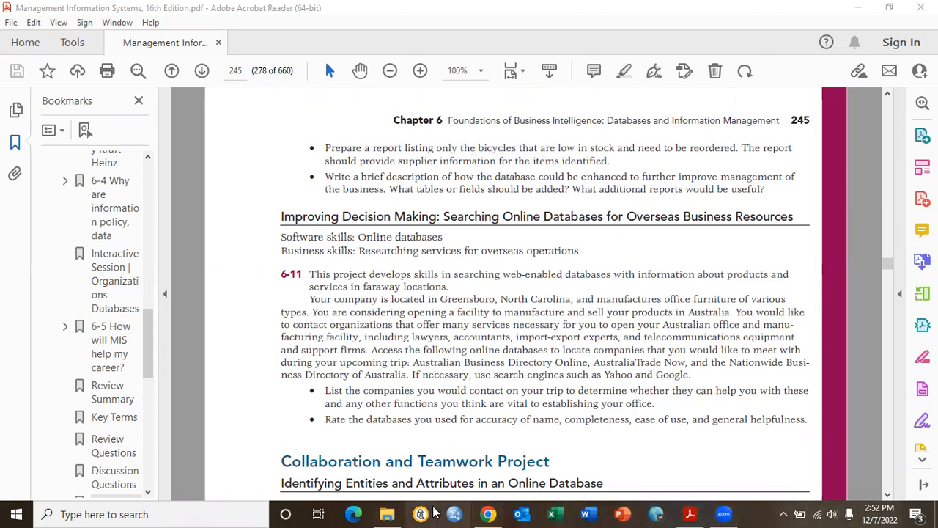
Step: Switch to File Explorer and open the Sylvester DB database in Access again
{"action": "mouse_move", "coordinate": [387, 513]}
{"action": "left_click", "coordinate": [367, 447]}
{"action": "double_click", "coordinate": [212, 168]}
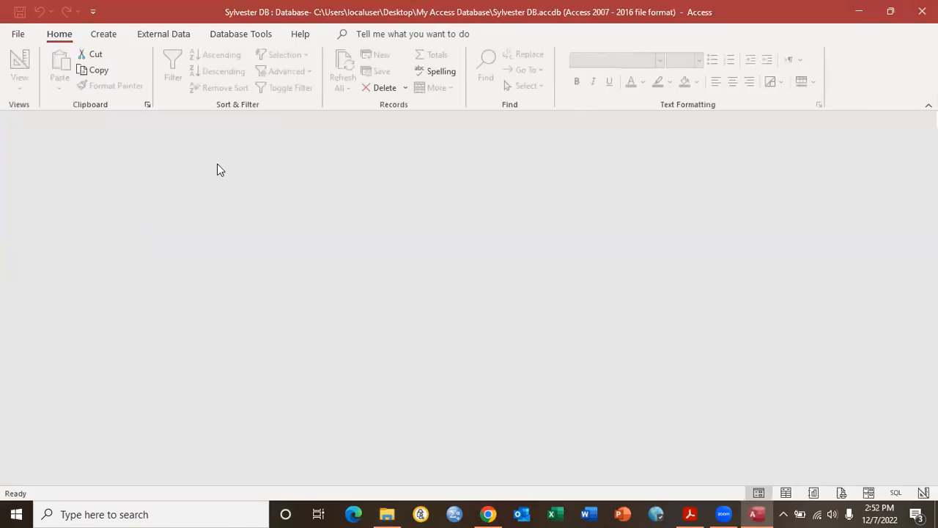
Step: Create a new query in design view with Supplier_table and Product_table, and enlarge the Supplier_table field list to show all its fields
{"action": "left_click", "coordinate": [104, 34]}
{"action": "left_click", "coordinate": [214, 66]}
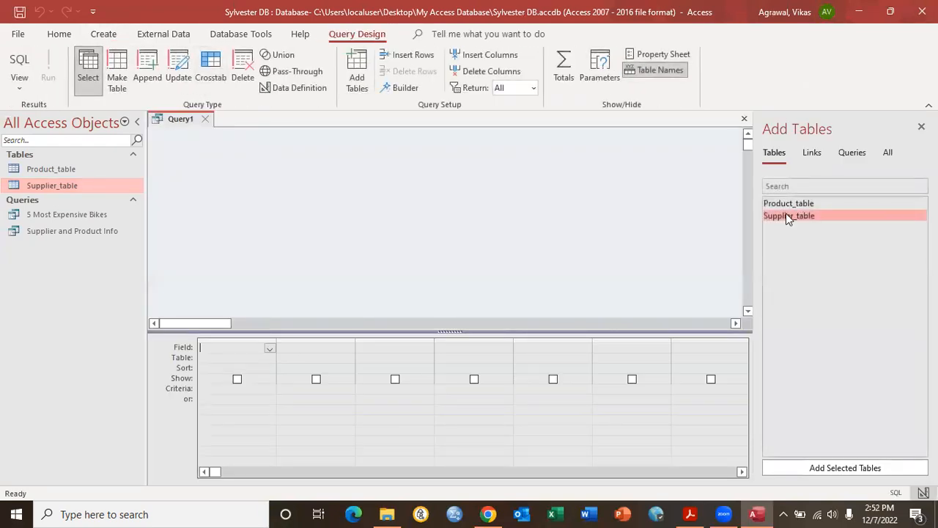
{"action": "double_click", "coordinate": [788, 216]}
{"action": "double_click", "coordinate": [786, 204]}
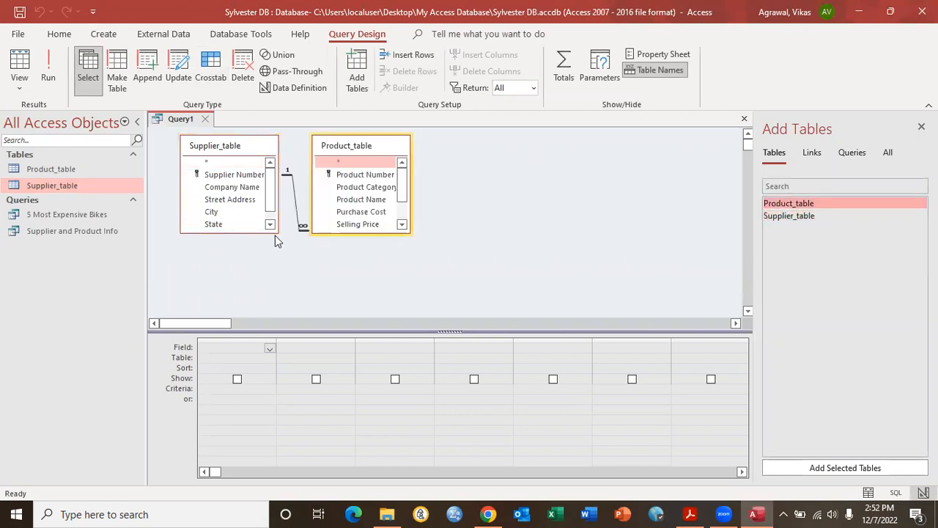
{"action": "left_click_drag", "start_coordinate": [272, 230], "coordinate": [283, 260]}
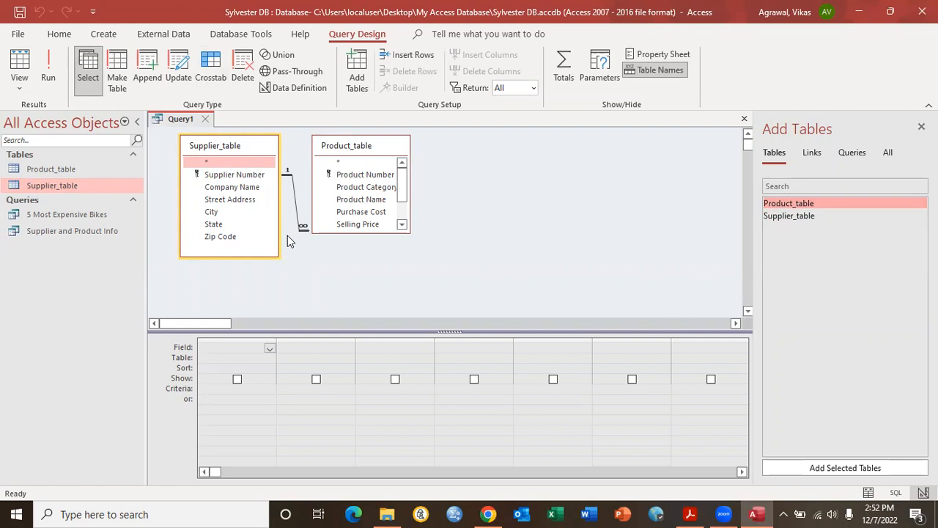
Step: Add Supplier Number and Company Name from Supplier_table, plus Product Number and Product Name from Product_table, to the query
{"action": "double_click", "coordinate": [218, 175]}
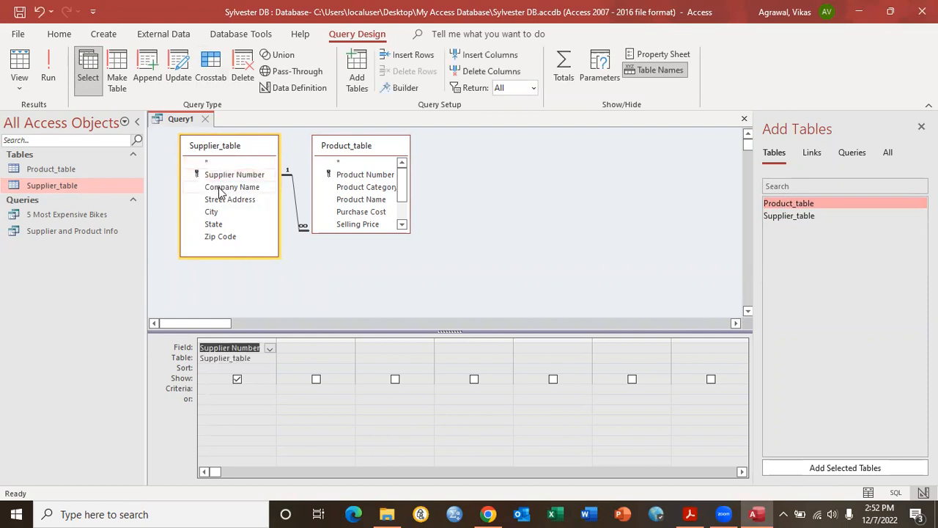
{"action": "double_click", "coordinate": [219, 188]}
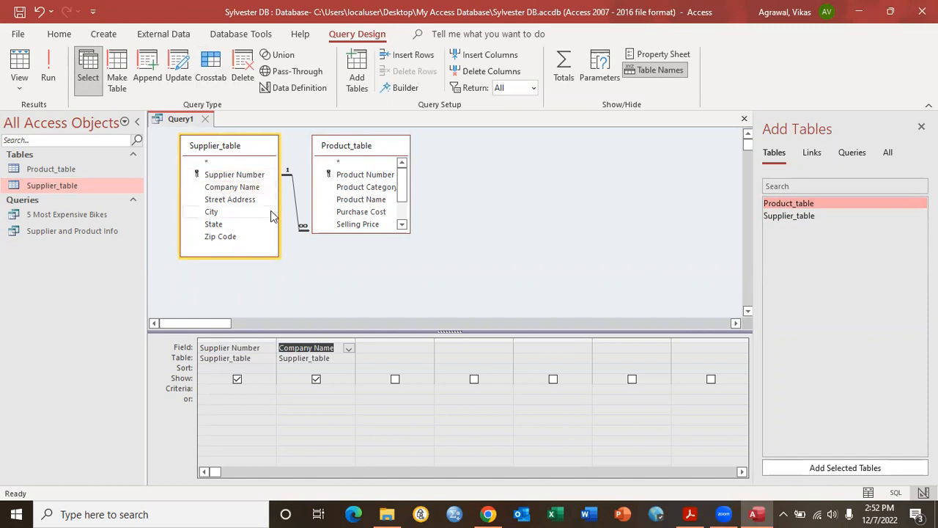
{"action": "double_click", "coordinate": [342, 176]}
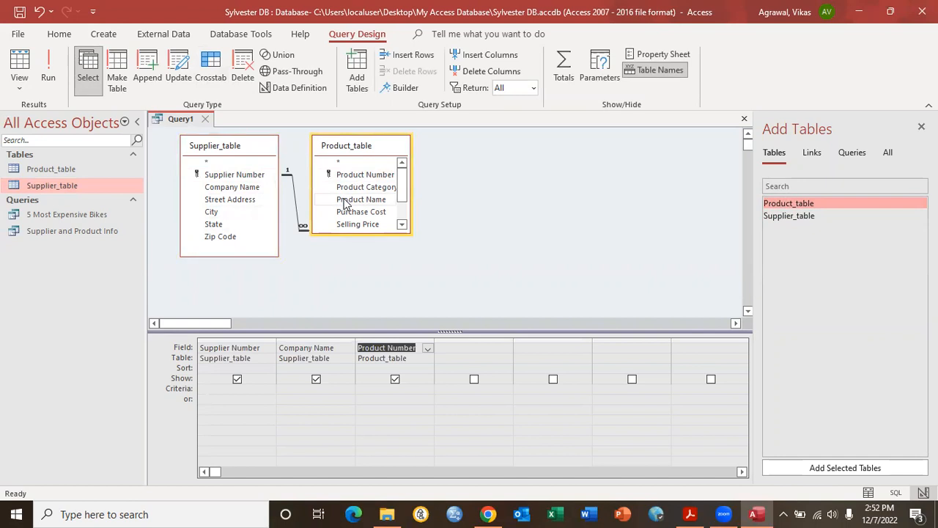
{"action": "double_click", "coordinate": [345, 201]}
Step: Enlarge the Product_table field list, add Quantity on Hand and Reorder Level, and recheck the low-stock report requirement in the Acrobat Reader textbook
{"action": "left_click", "coordinate": [409, 237]}
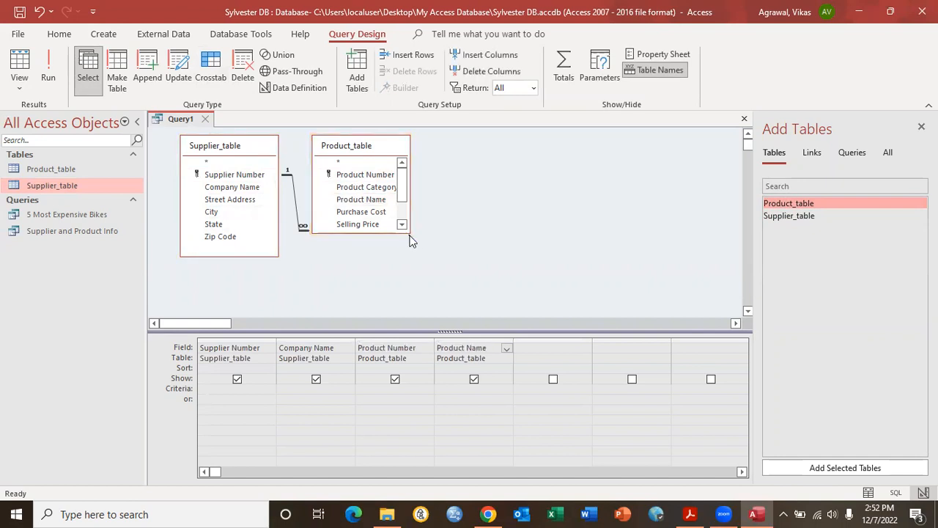
{"action": "scroll", "coordinate": [408, 231], "scroll_direction": "down", "scroll_amount": 1}
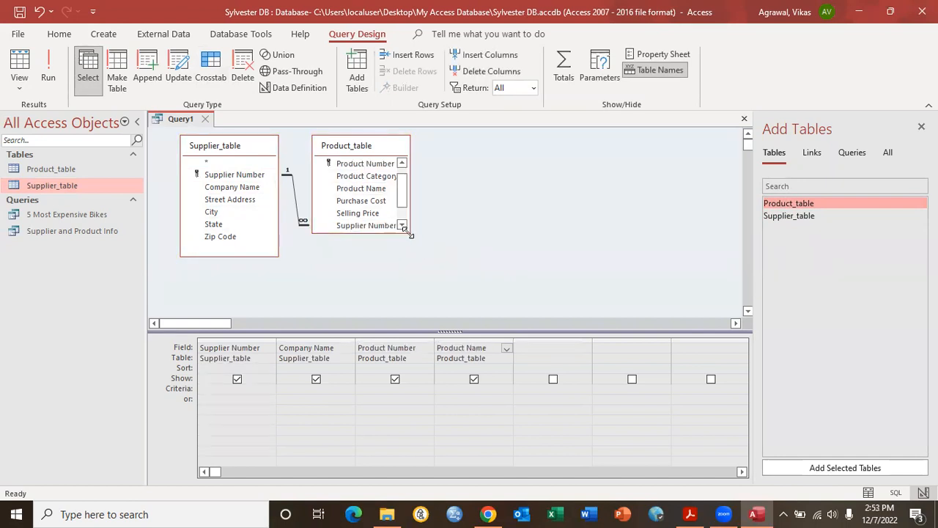
{"action": "left_click_drag", "start_coordinate": [411, 234], "coordinate": [475, 299]}
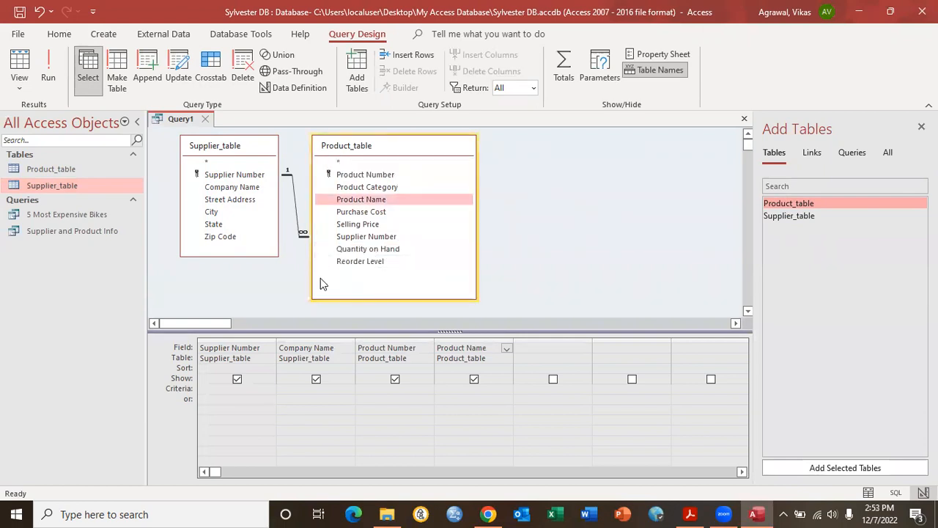
{"action": "double_click", "coordinate": [351, 249]}
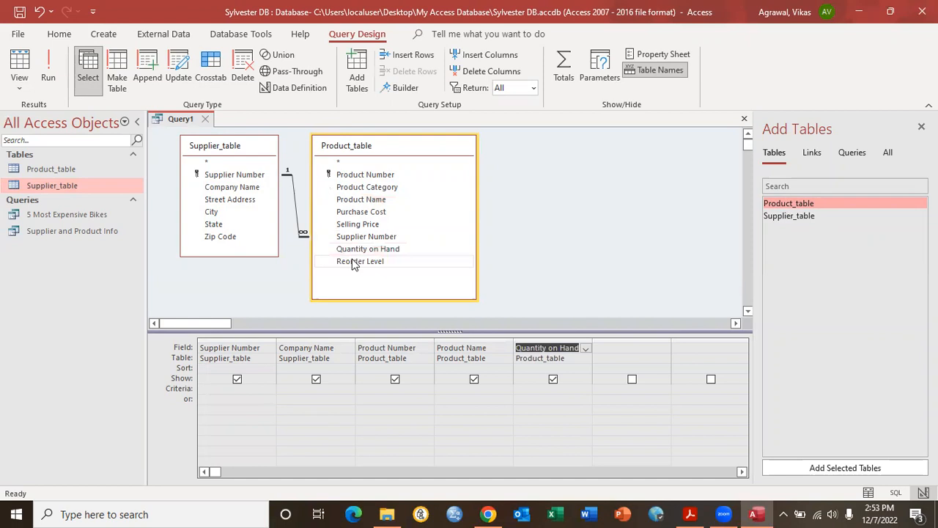
{"action": "double_click", "coordinate": [353, 262]}
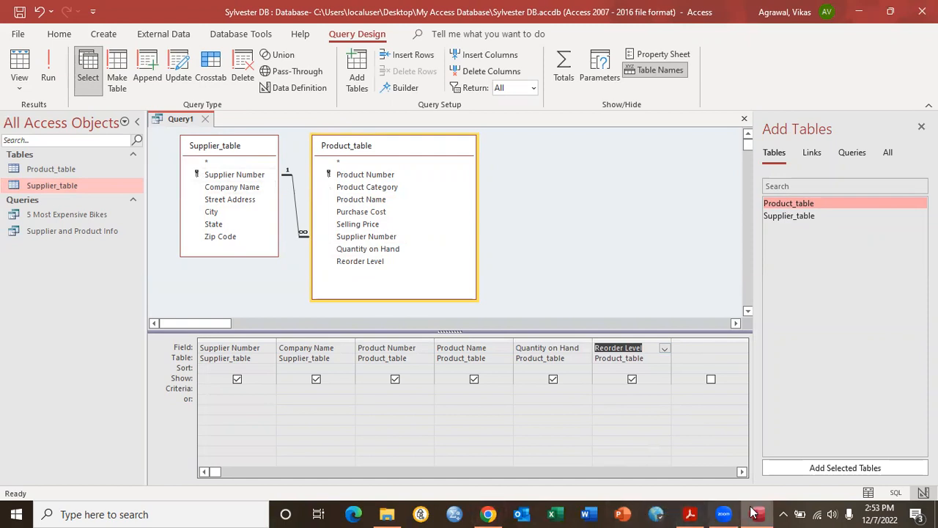
{"action": "left_click", "coordinate": [690, 513]}
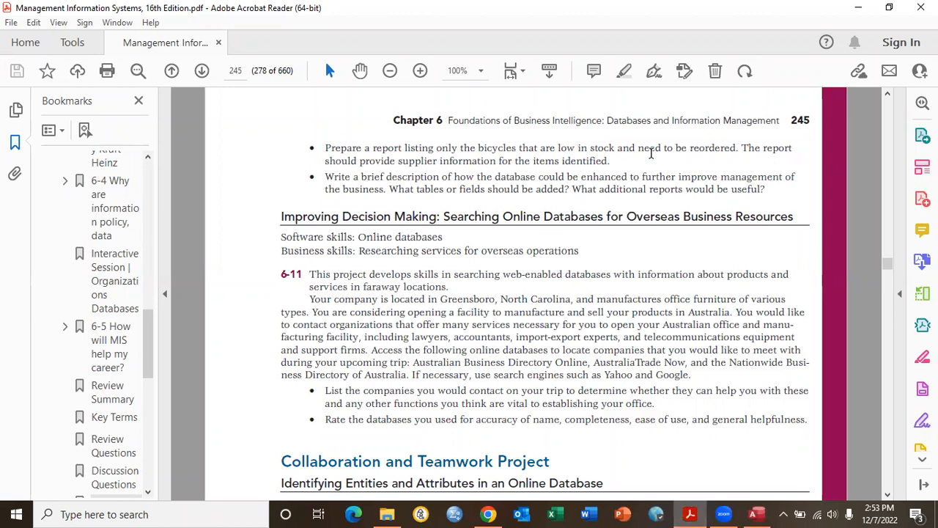
{"action": "left_click", "coordinate": [753, 514]}
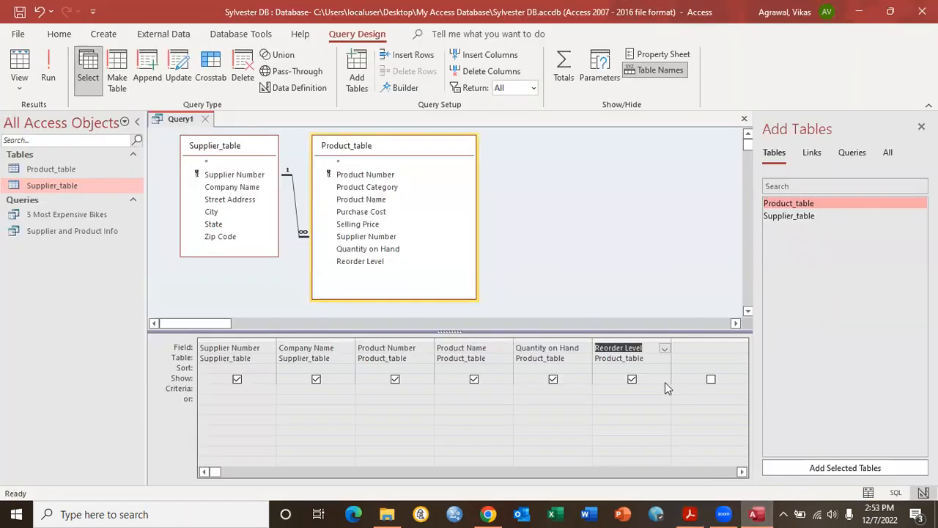
Step: Return to the Access query and start building a calculated field named "Low in Stock:" in the empty column after Reorder Level
{"action": "left_click", "coordinate": [695, 348]}
{"action": "right_click", "coordinate": [609, 347]}
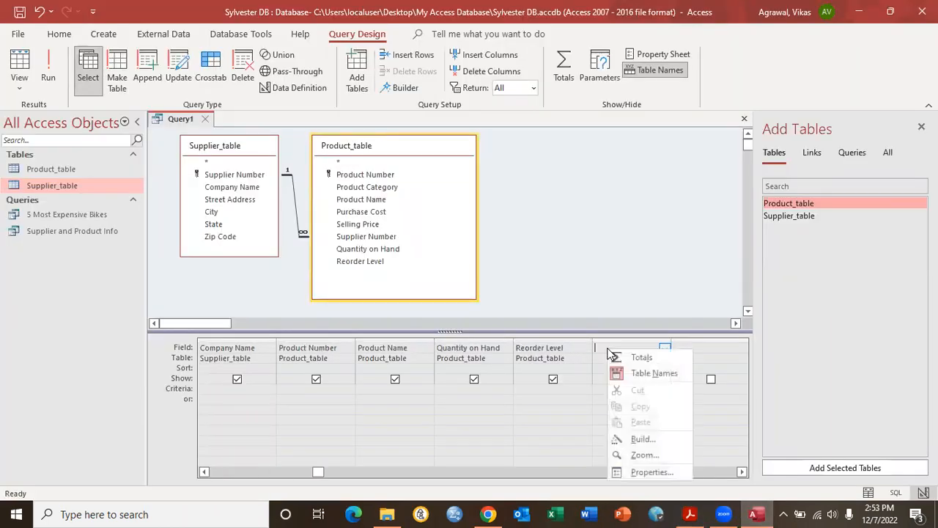
{"action": "left_click", "coordinate": [644, 439]}
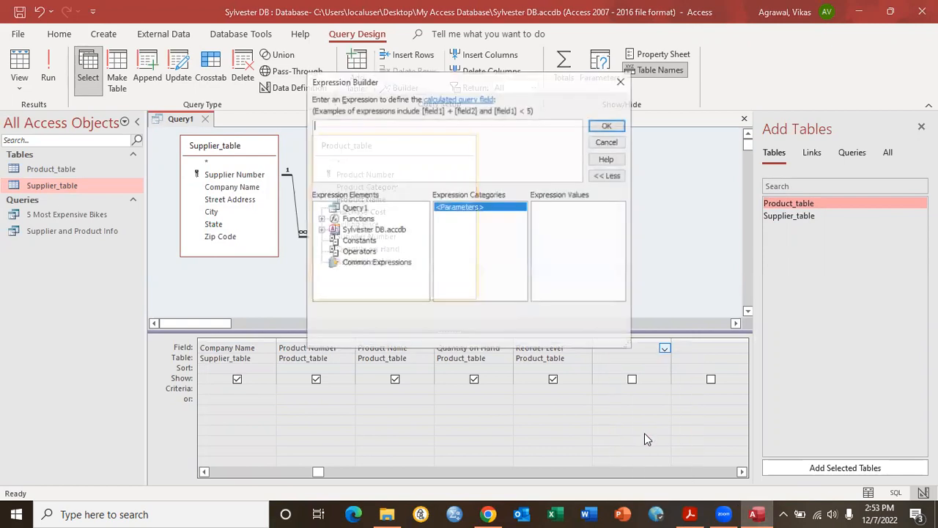
{"action": "type", "text": "Low in Sc"}
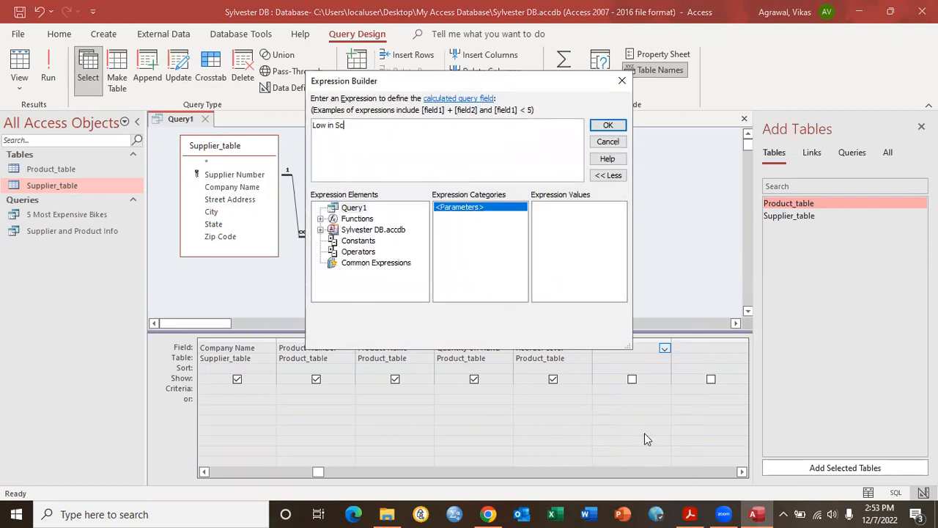
{"action": "key", "text": "BackSpace"}
{"action": "type", "text": "tock:"}
Step: Complete the Low in Stock expression as [Product_table]![Quantity on Hand] - [Product_table]![Reorder Level], without the placeholder text
{"action": "left_click", "coordinate": [320, 229]}
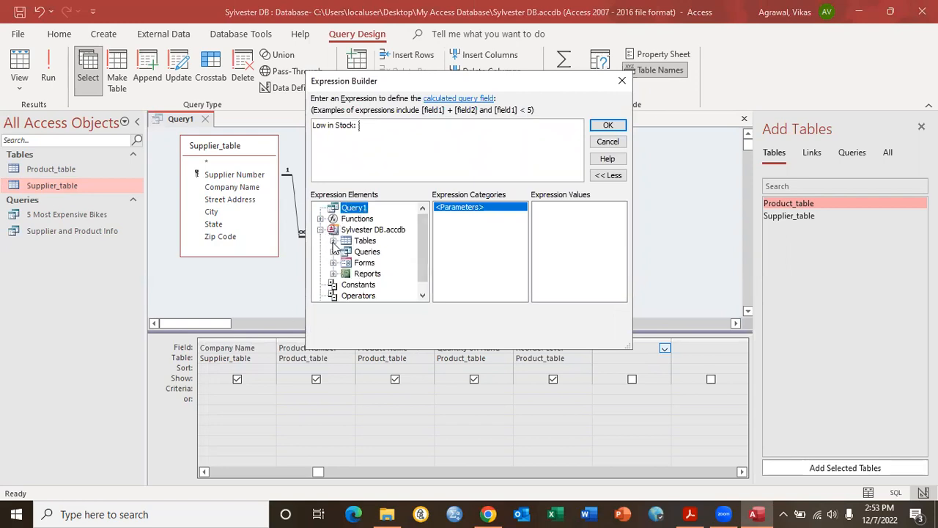
{"action": "left_click", "coordinate": [334, 240]}
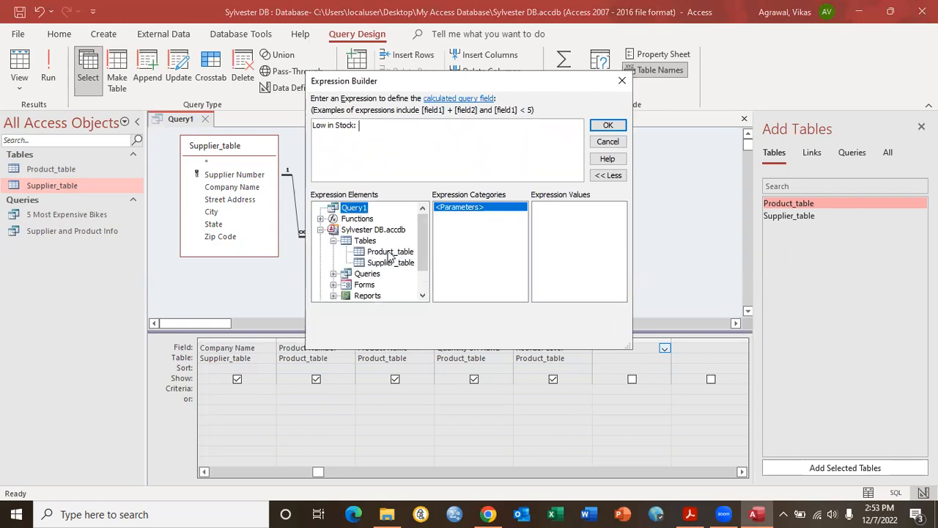
{"action": "left_click", "coordinate": [390, 252]}
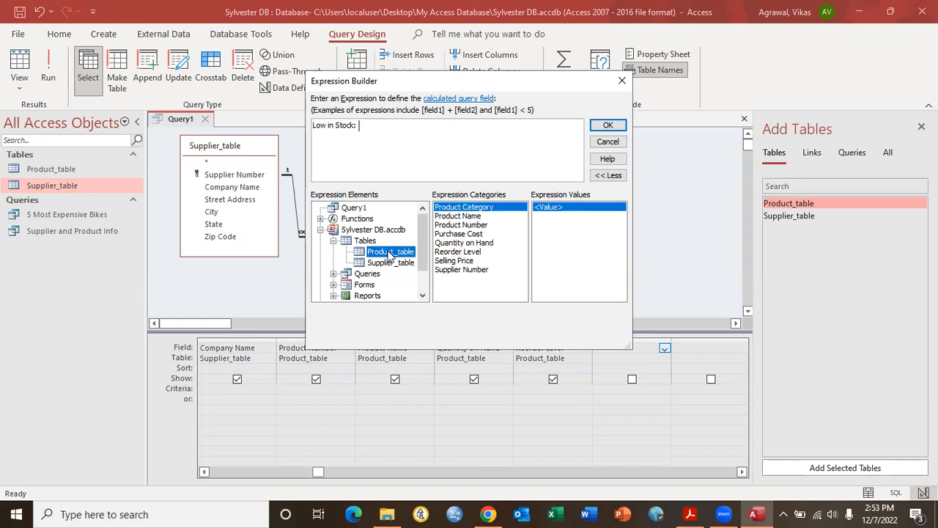
{"action": "double_click", "coordinate": [459, 243]}
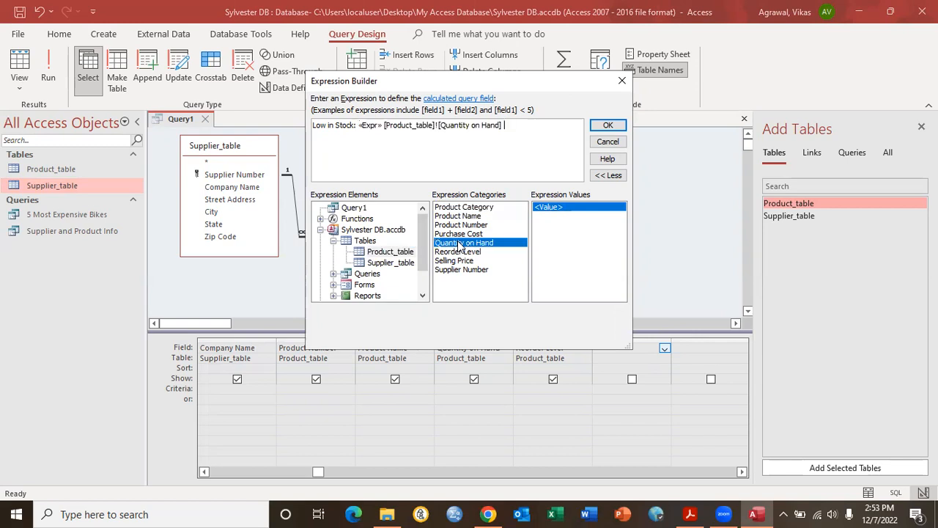
{"action": "double_click", "coordinate": [371, 126]}
{"action": "key", "text": "Delete"}
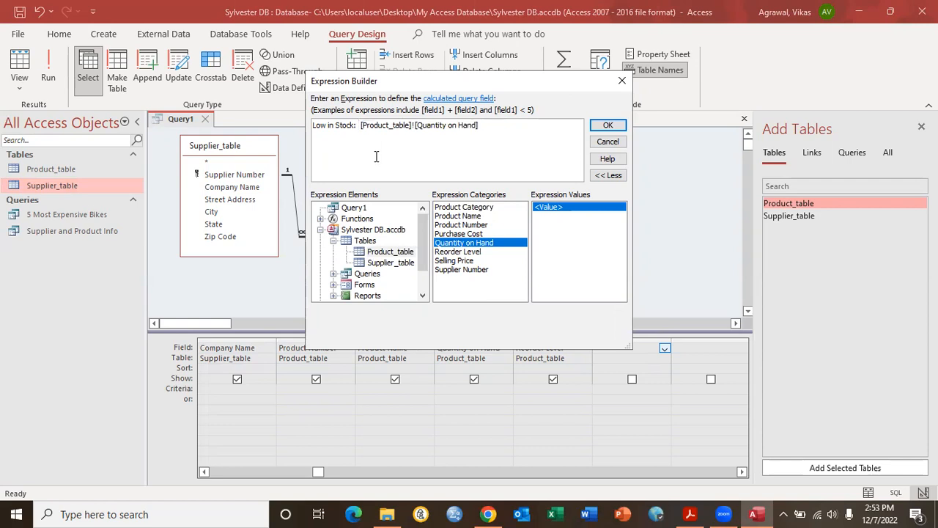
{"action": "key", "text": "BackSpace"}
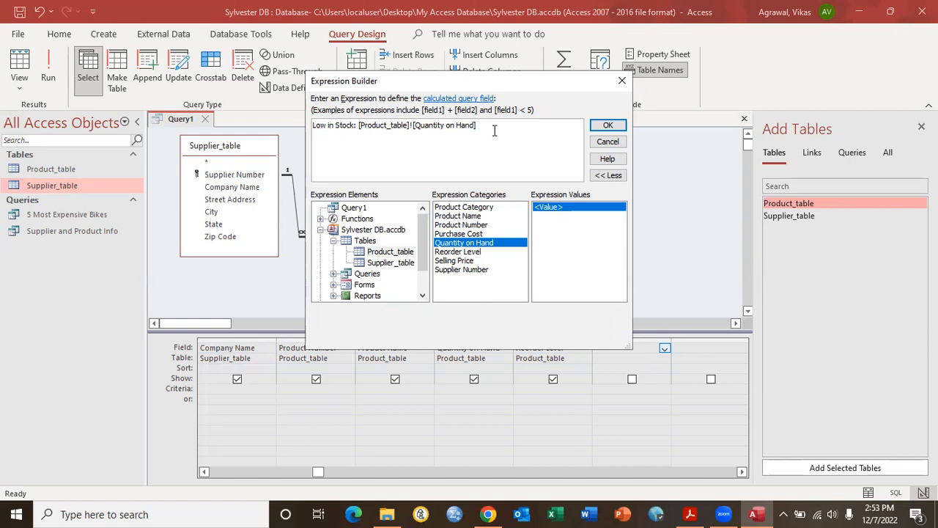
{"action": "double_click", "coordinate": [457, 252]}
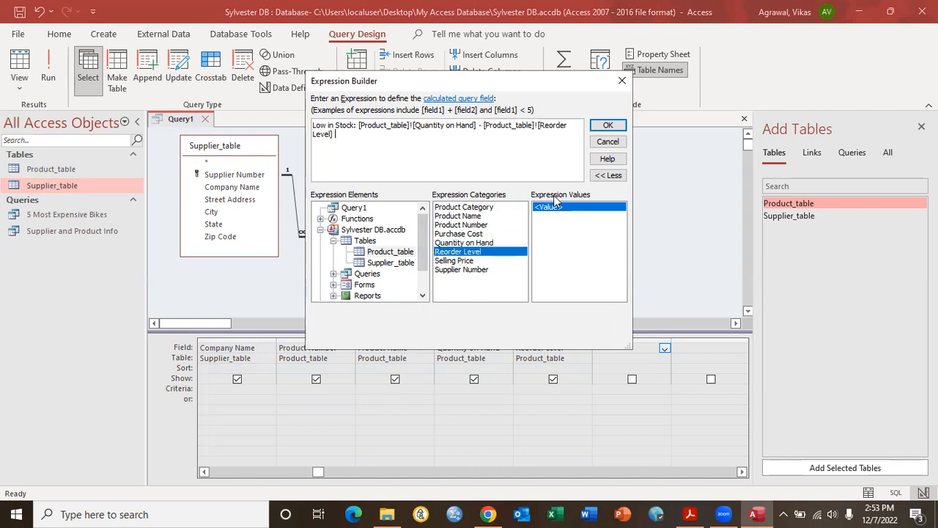
{"action": "left_click", "coordinate": [607, 126]}
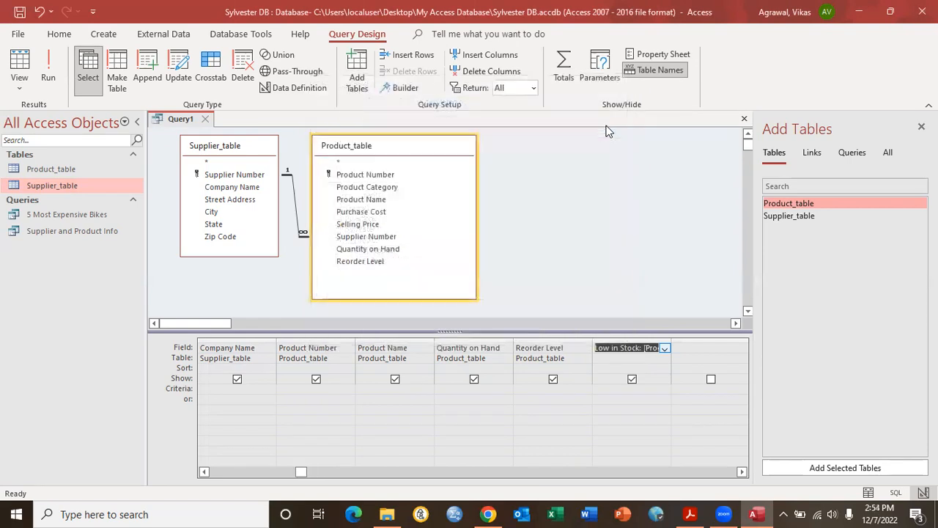
Step: Run the query and look through the Low in Stock values of all products
{"action": "left_click", "coordinate": [50, 69]}
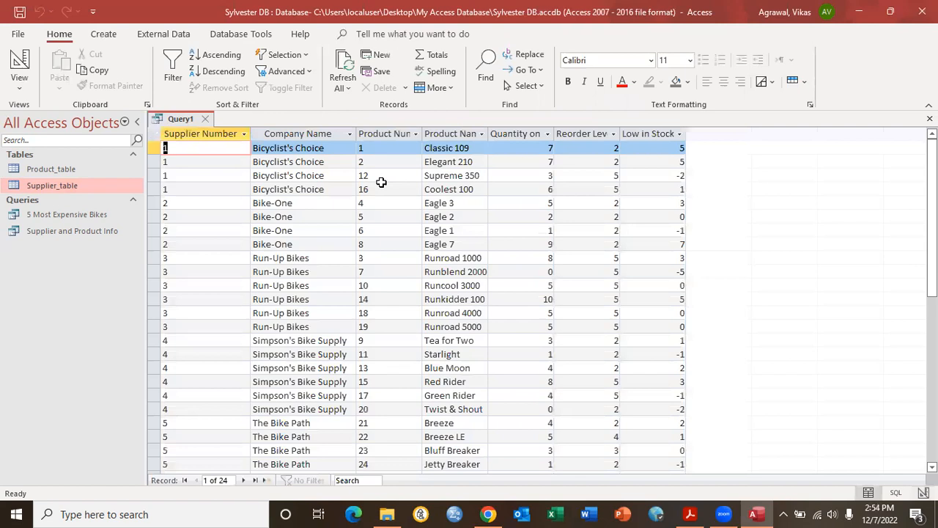
{"action": "scroll", "coordinate": [615, 334], "scroll_direction": "down", "scroll_amount": 1}
{"action": "scroll", "coordinate": [616, 334], "scroll_direction": "up", "scroll_amount": 1}
Step: Set the criterion of the Low in Stock field to <0 in the query design and run the query
{"action": "left_click", "coordinate": [19, 65]}
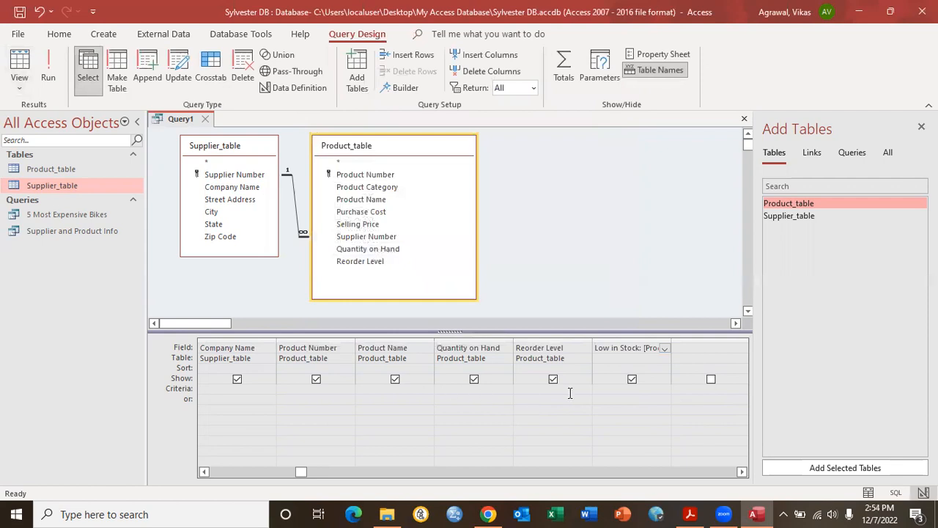
{"action": "left_click", "coordinate": [625, 389]}
{"action": "type", "text": "< 0"}
{"action": "key", "text": "BackSpace"}
{"action": "key", "text": "BackSpace"}
{"action": "type", "text": "0"}
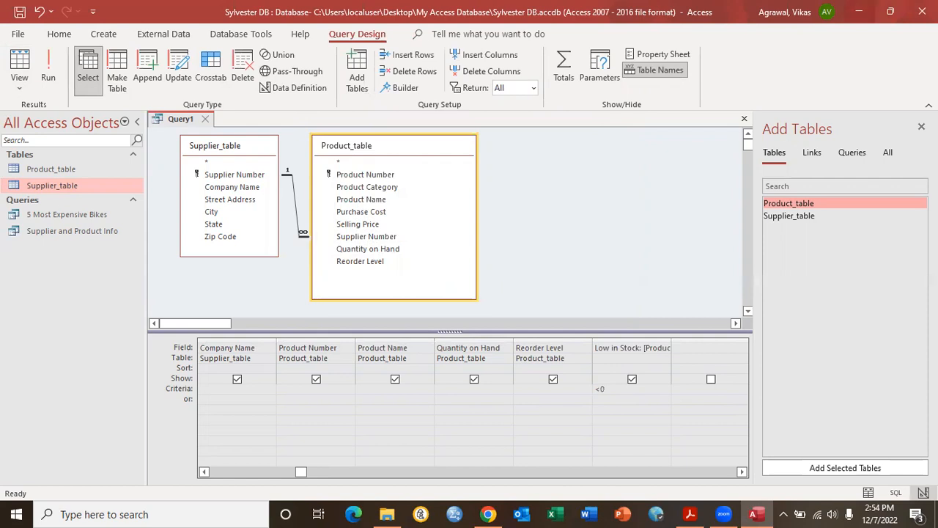
{"action": "left_click", "coordinate": [45, 67]}
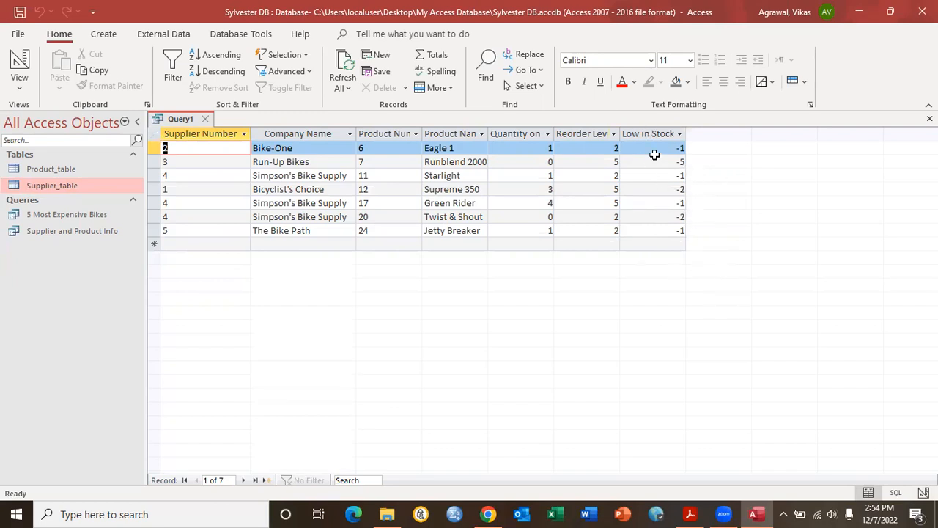
Step: Hide the Low in Stock field from the query output while keeping its criterion, and run the query again
{"action": "left_click", "coordinate": [20, 74]}
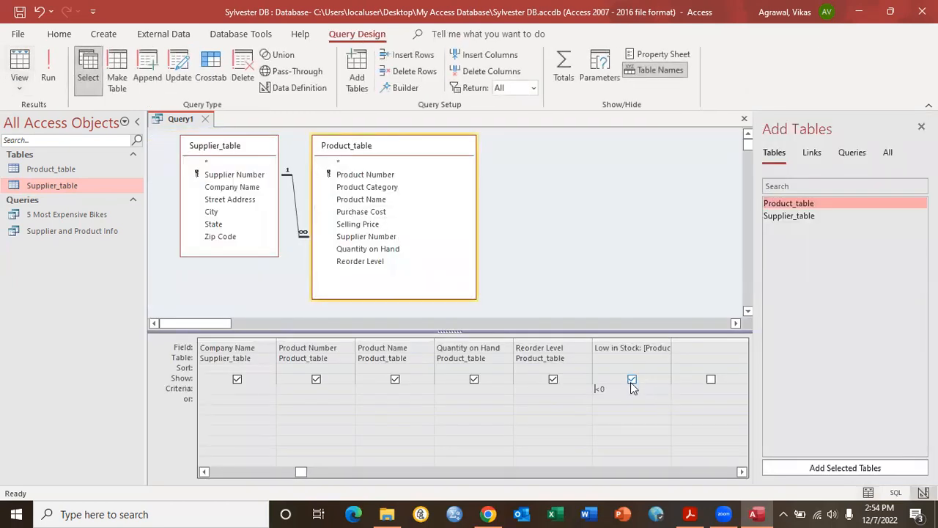
{"action": "left_click", "coordinate": [632, 380]}
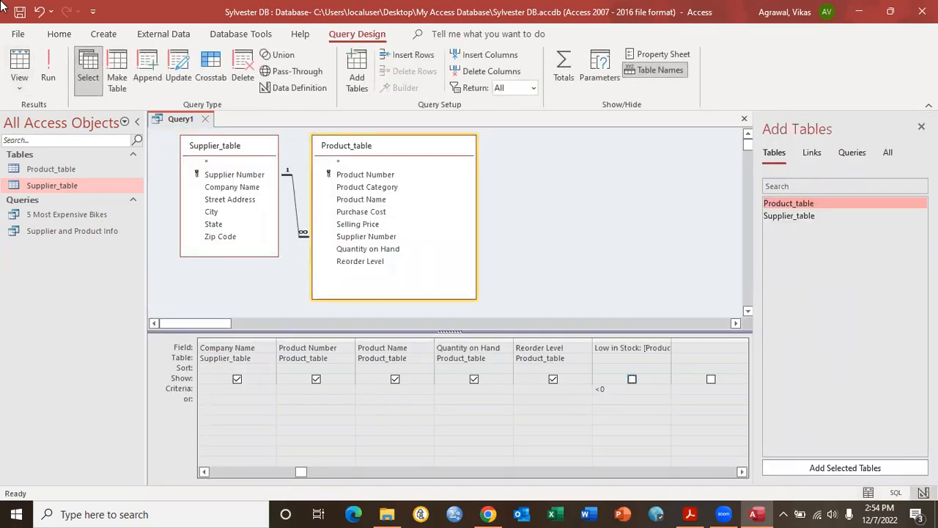
{"action": "left_click", "coordinate": [50, 70]}
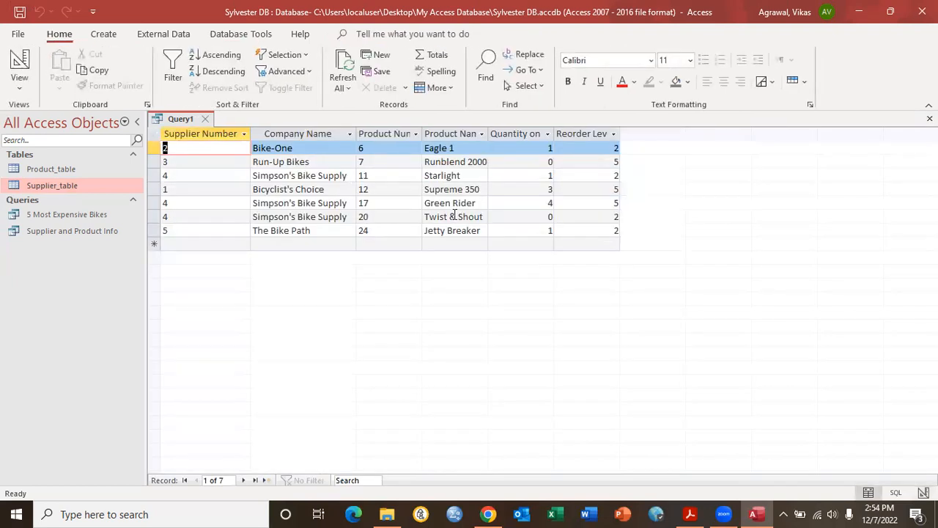
Step: Save the query as "Low in Stock"
{"action": "left_click", "coordinate": [19, 13]}
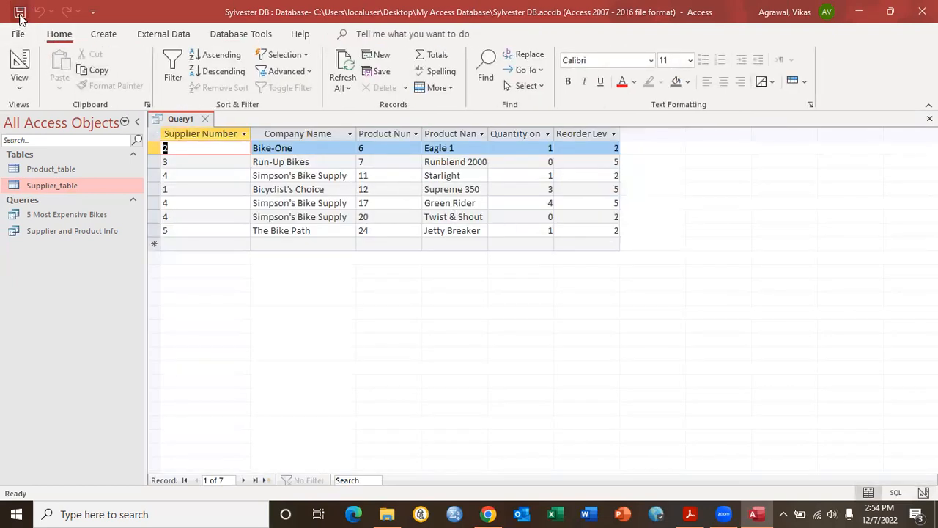
{"action": "type", "text": "L"}
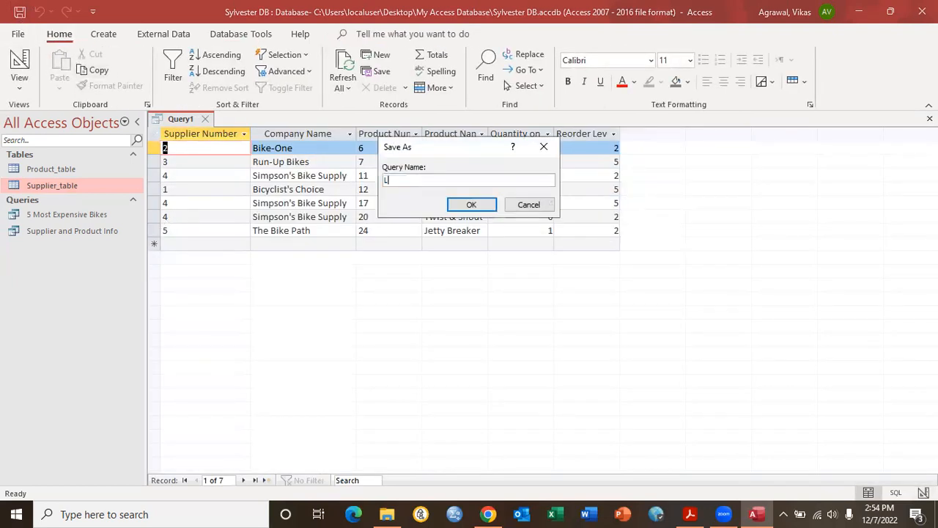
{"action": "type", "text": "ow in Stock"}
{"action": "left_click", "coordinate": [469, 205]}
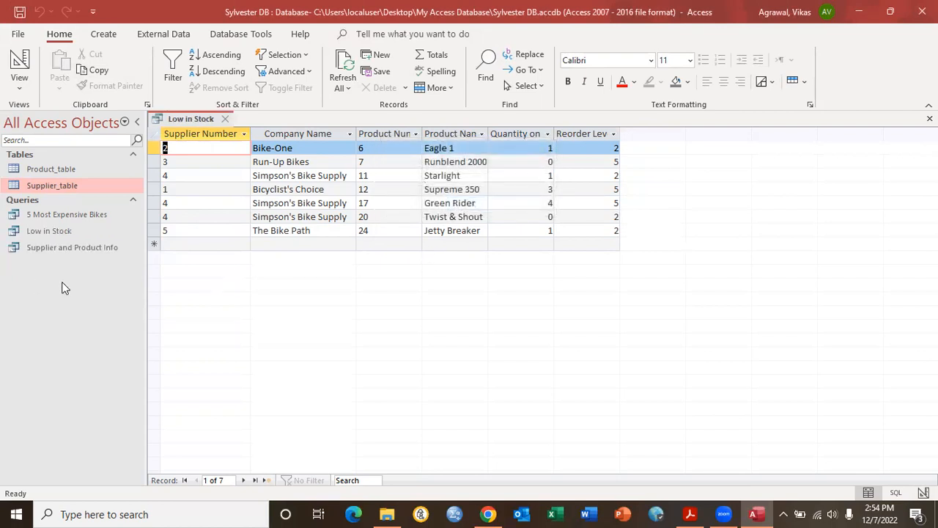